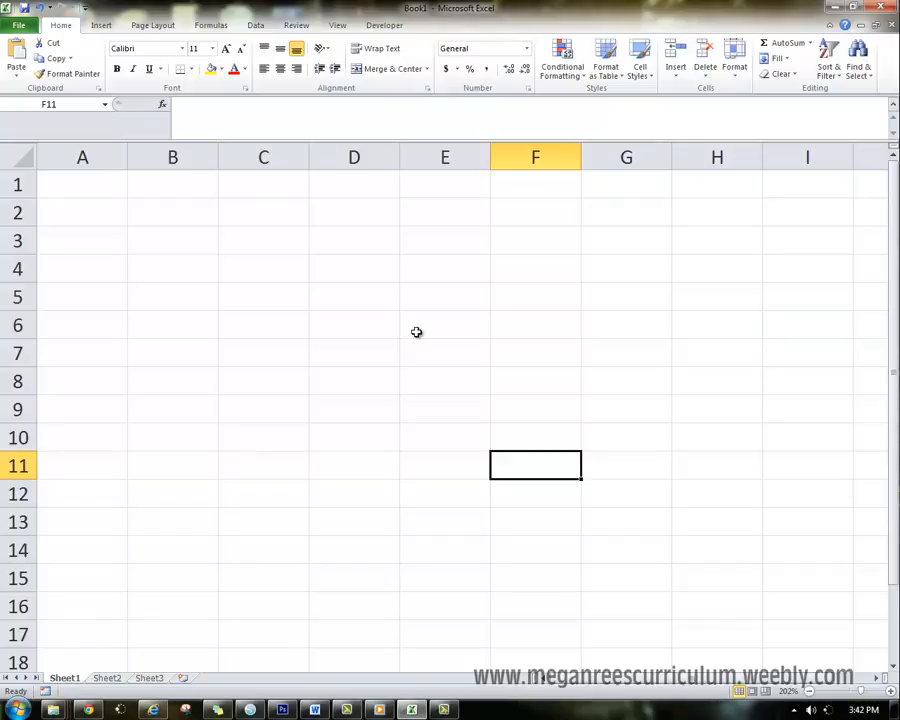
Step: Enter the numbers 45, 6 and 11 down column E in cells E6 to E8
click(416, 332)
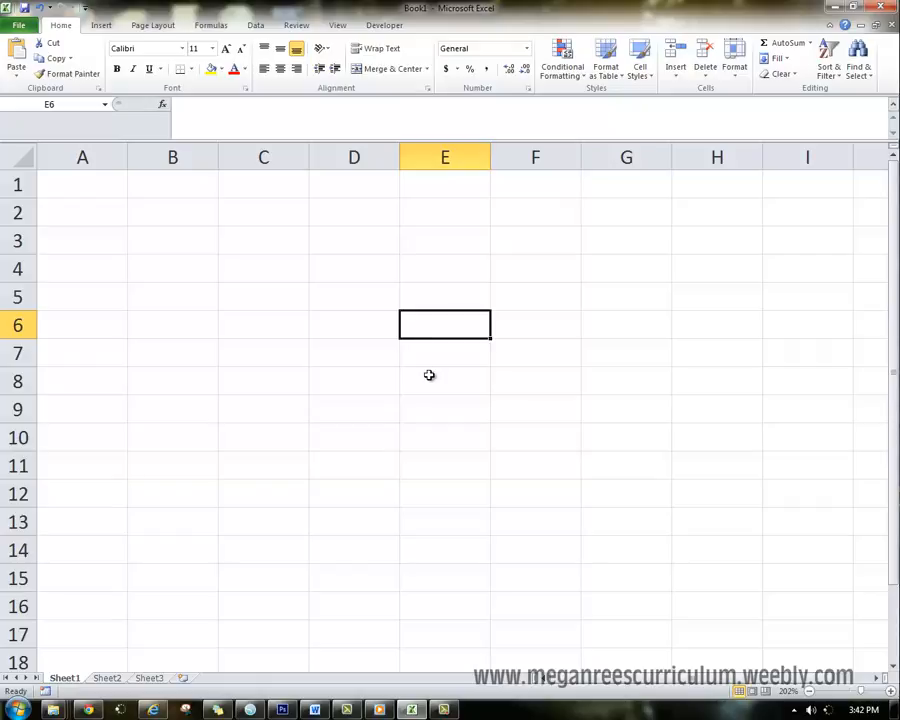
click(430, 375)
click(434, 326)
click(426, 344)
click(426, 329)
text(45)
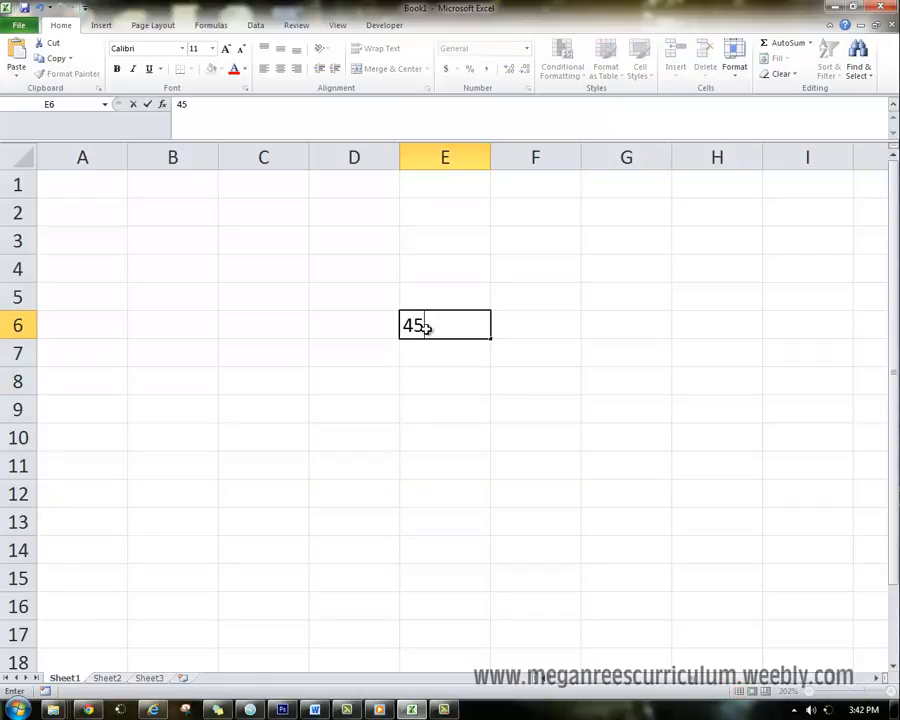
key(Return)
text(6)
key(Return)
text(11)
key(ctrl+Return)
Step: Enter the numbers 78, 10 and 21 down column F in cells F6 to F8
key(Up)
key(Up)
key(Right)
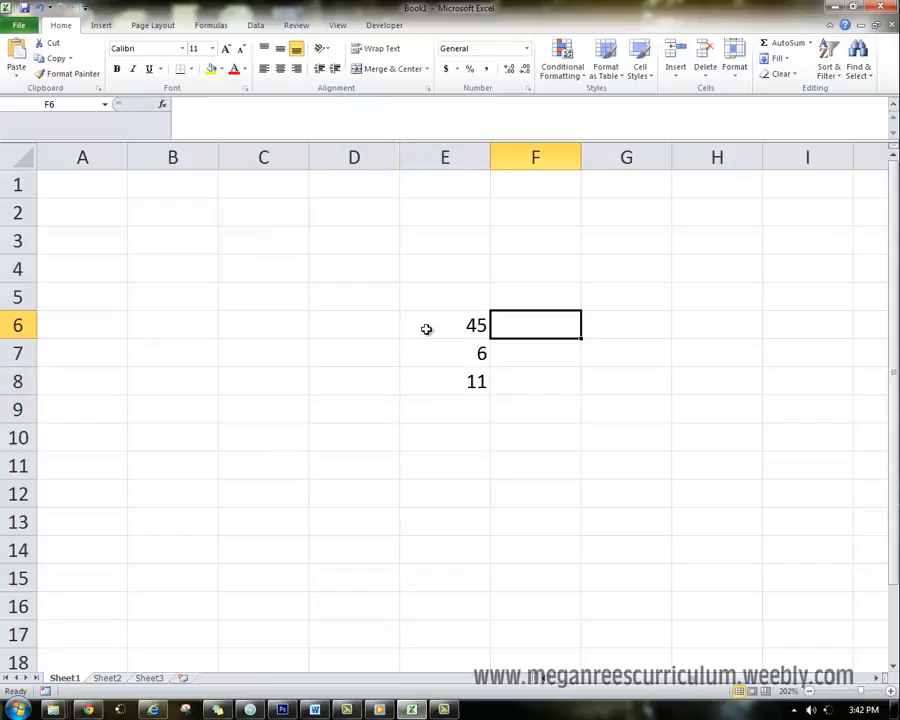
text(78)
key(Return)
text(10)
key(Return)
text(21)
key(Return)
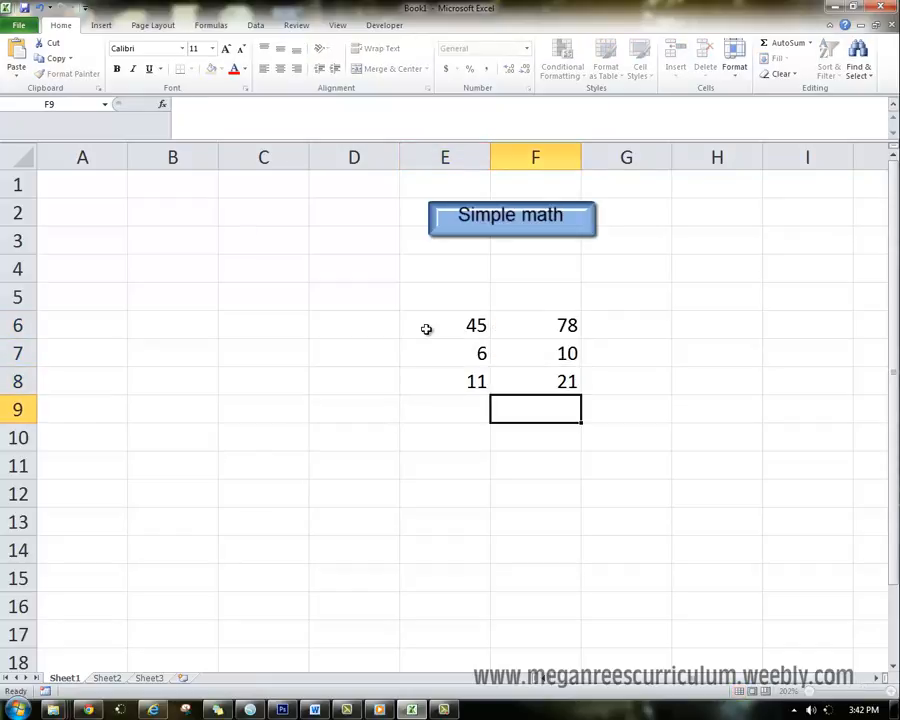
Step: Enter 45+78 in cell G6 without a leading equals sign
click(597, 323)
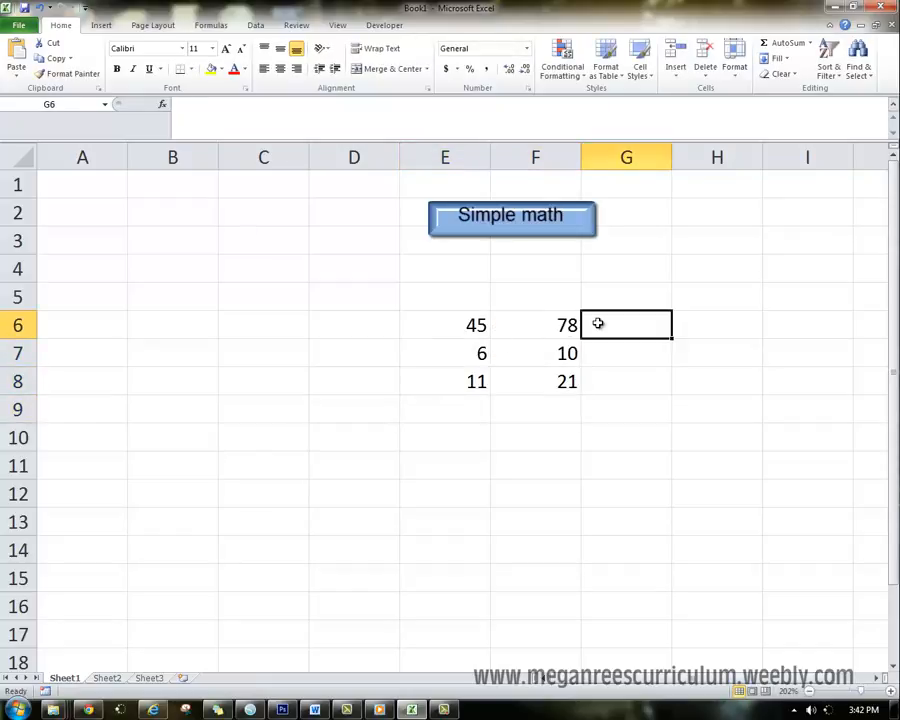
text(45+78)
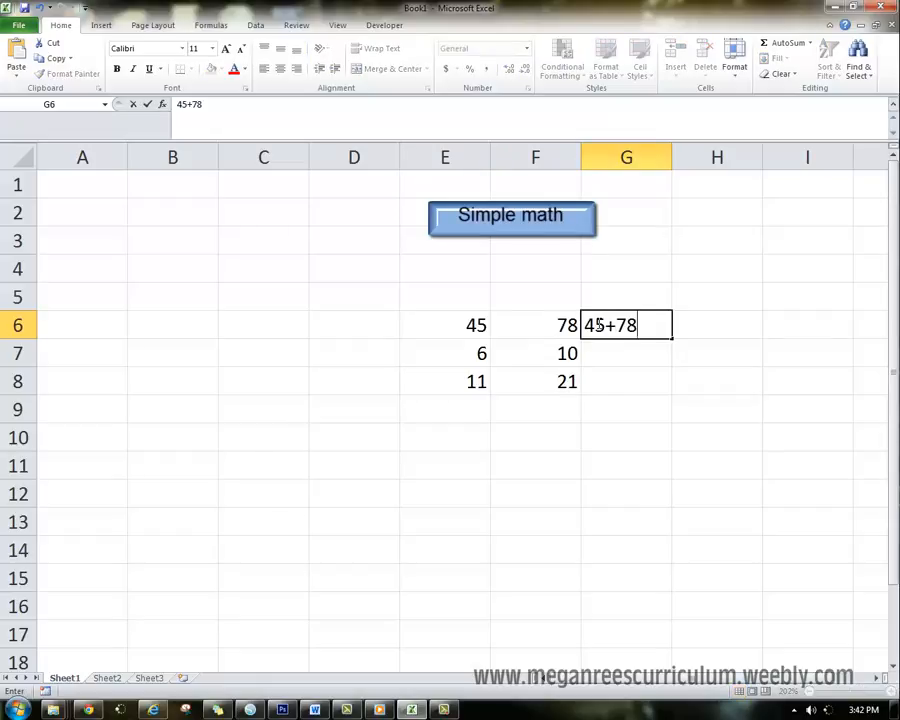
key(Return)
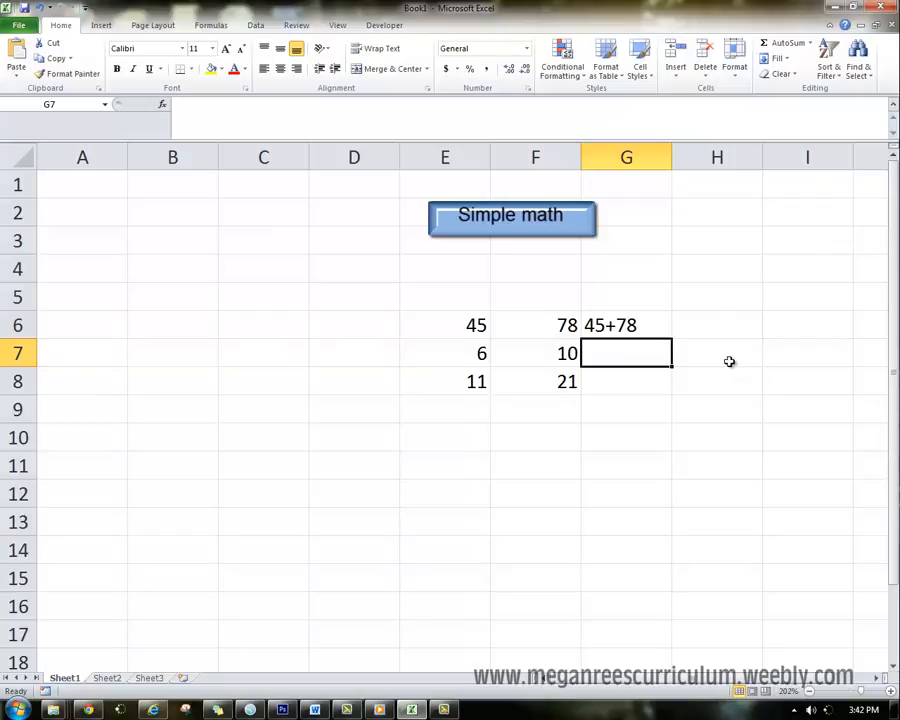
Step: Replace the entry in G6 with the formula =45+78 and inspect the cell's formula
click(660, 330)
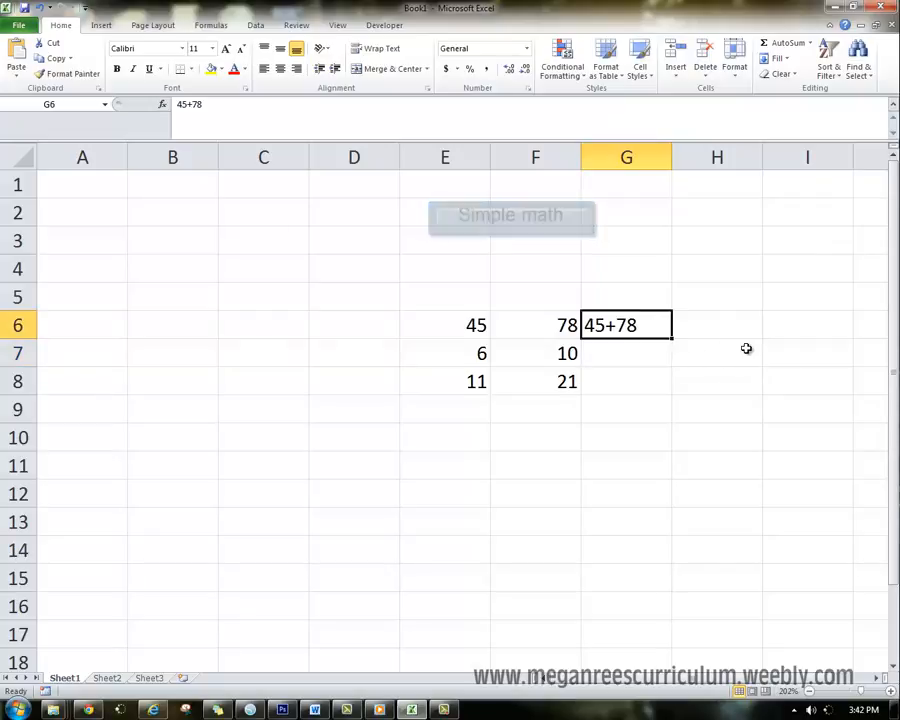
text(=)
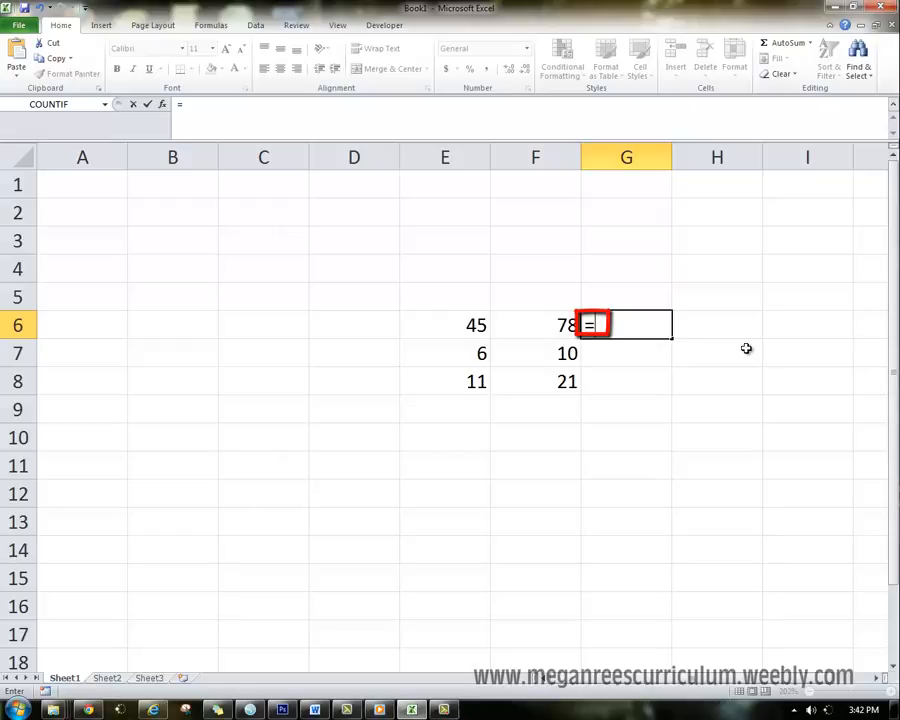
text(45+78)
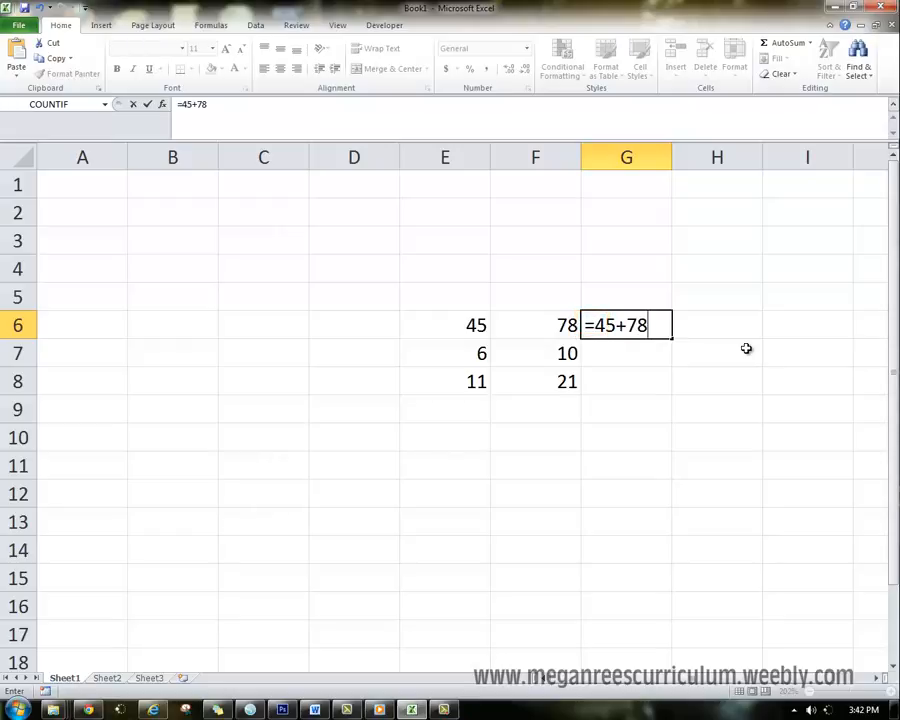
key(Return)
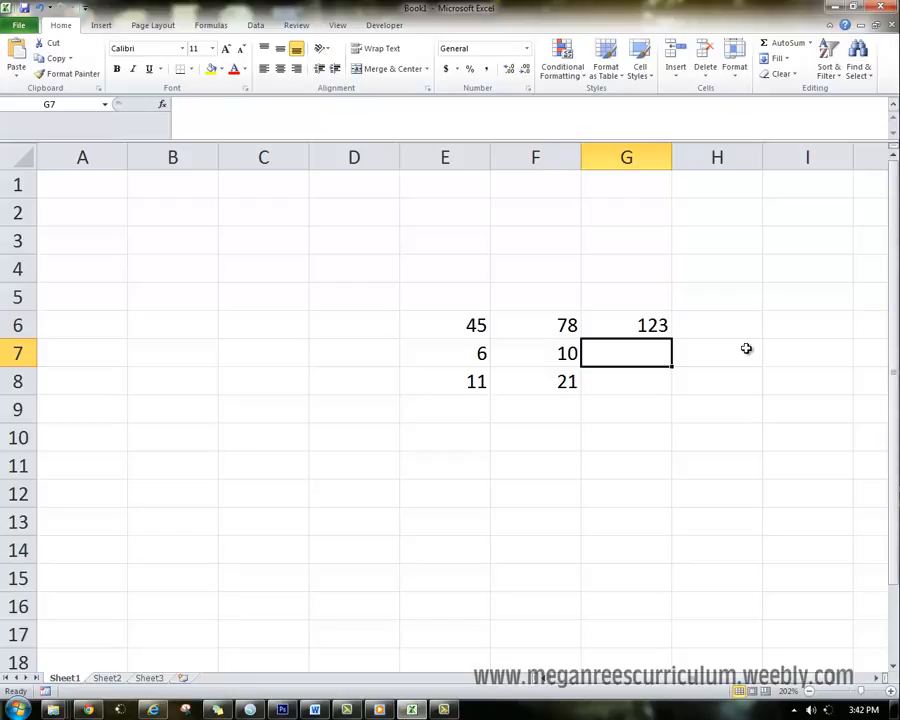
click(616, 318)
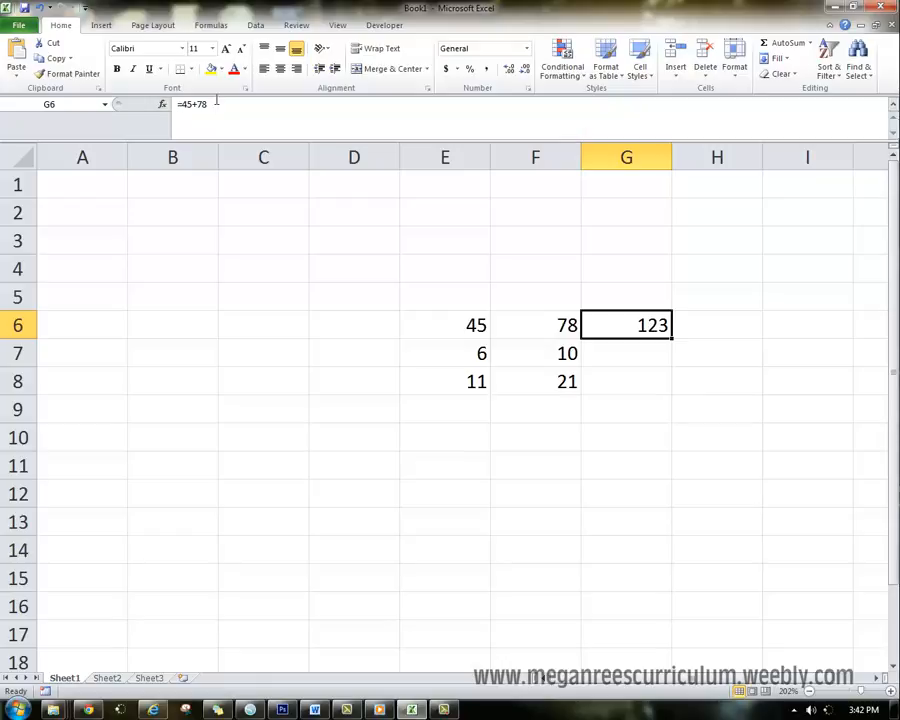
Step: Clear the typed-number formula from cell G6
click(626, 381)
click(632, 323)
key(Delete)
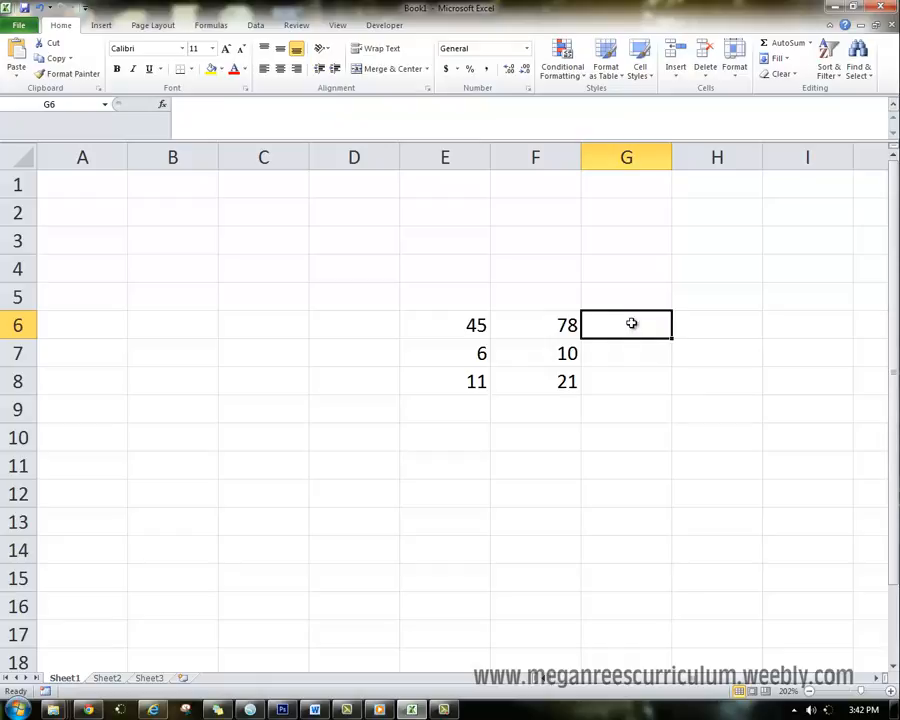
click(631, 349)
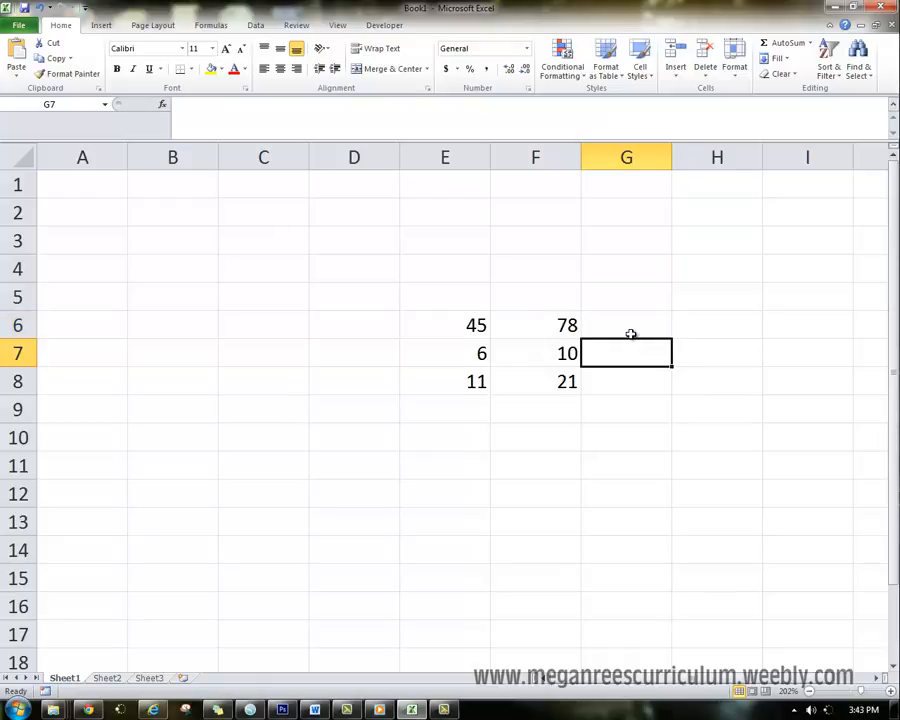
Step: Add the first row's two numbers in G6 with the cell-reference formula =E6+F6 and inspect that formula
click(631, 333)
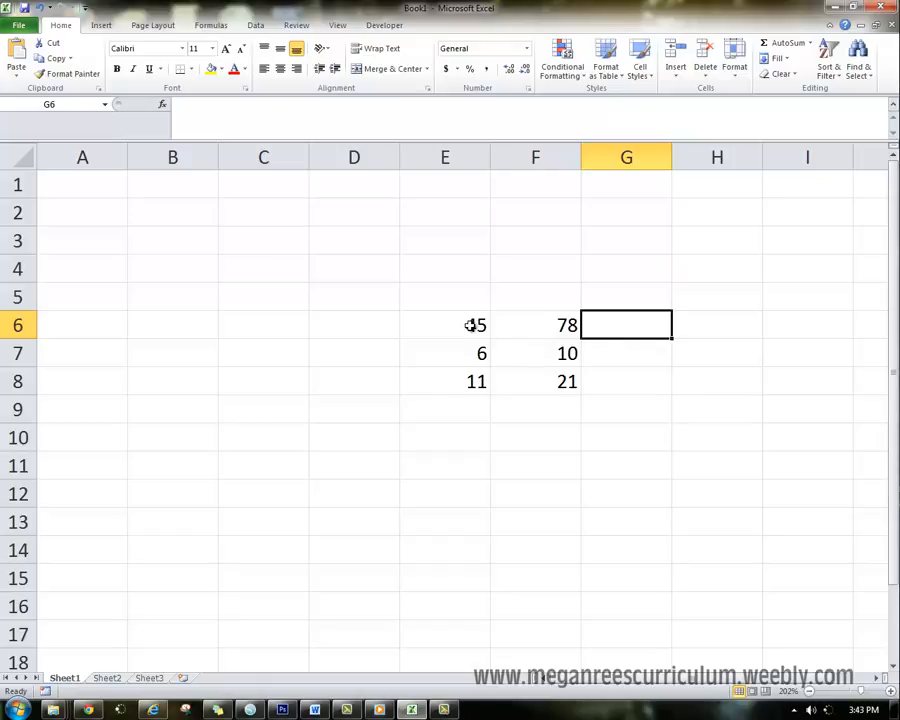
text(=)
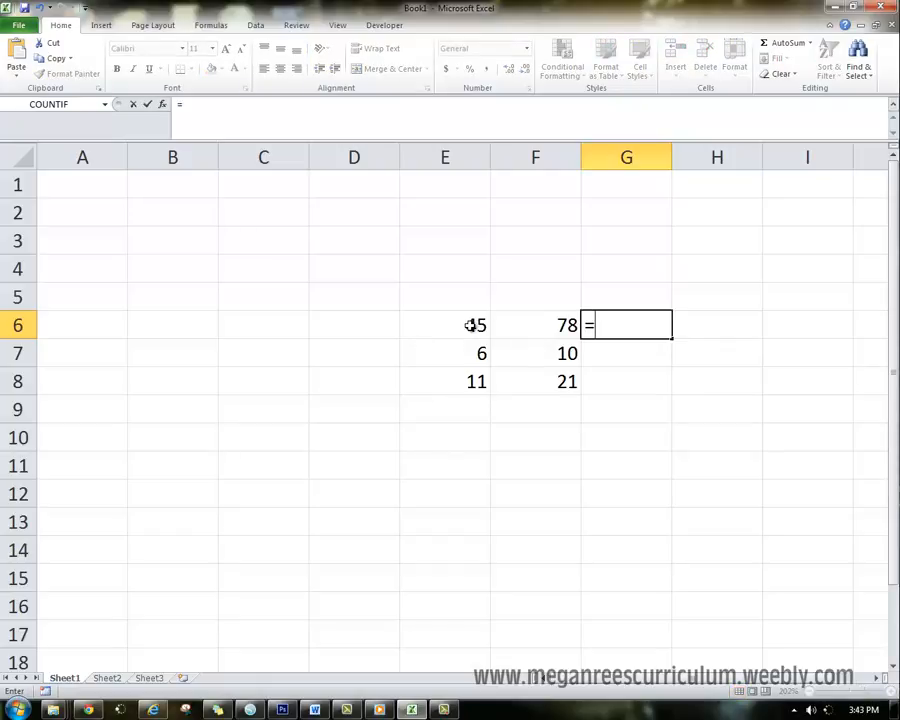
click(470, 325)
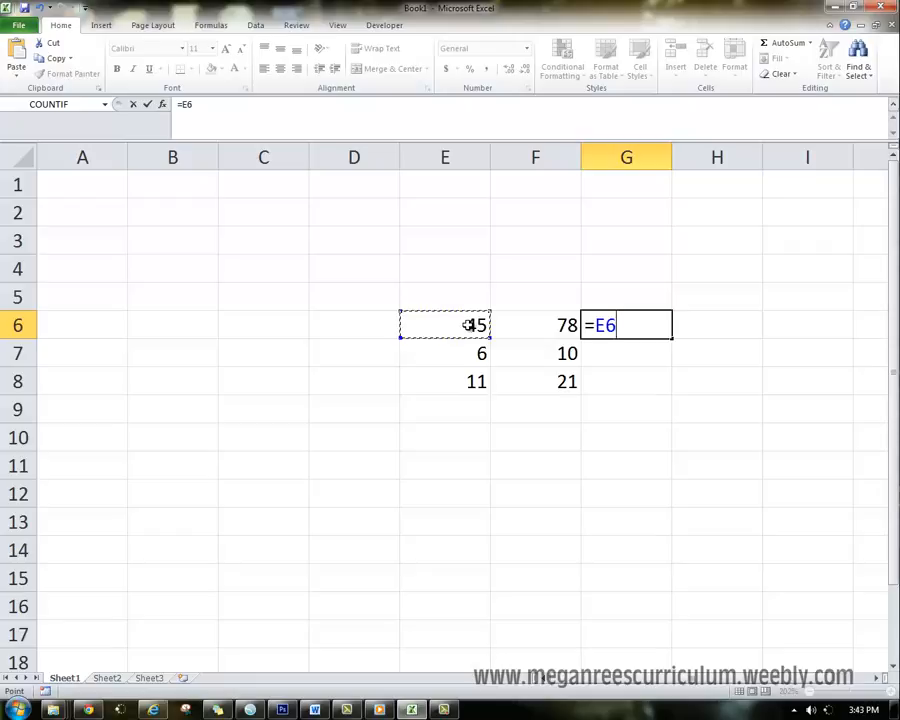
text(+)
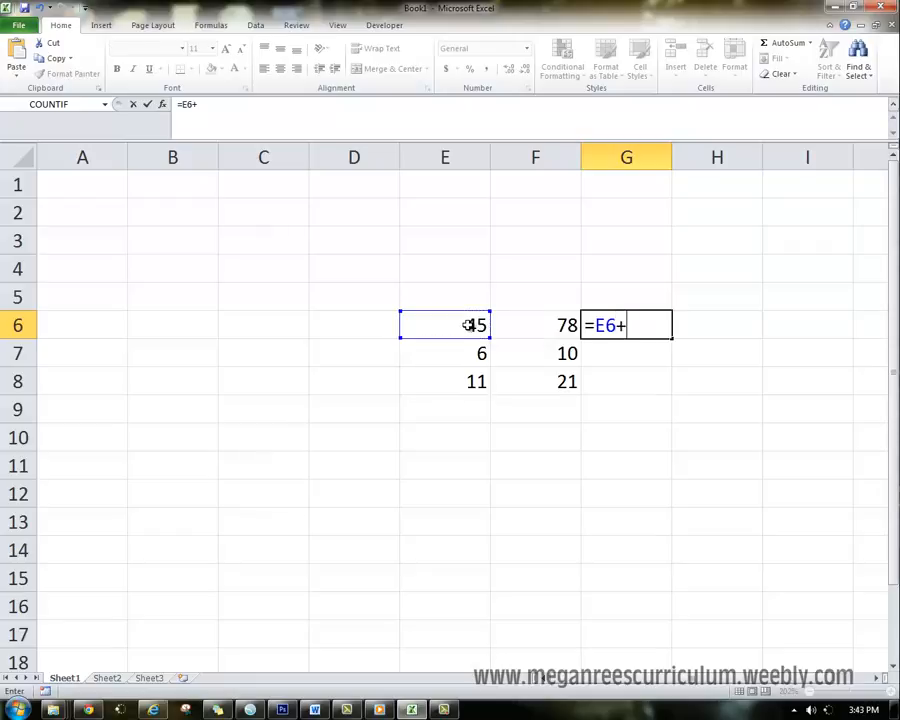
click(514, 322)
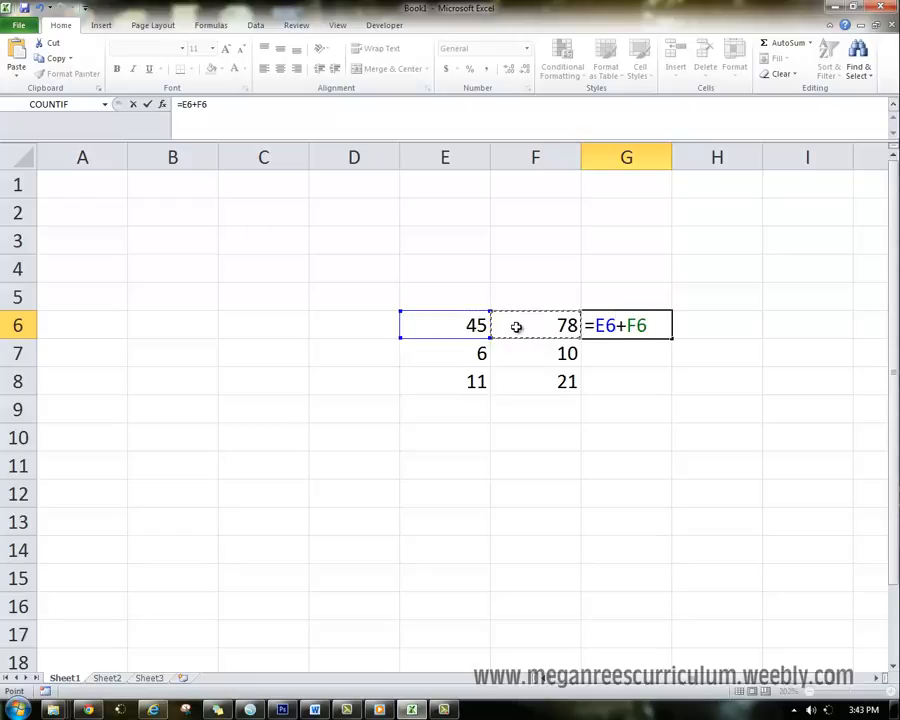
key(Return)
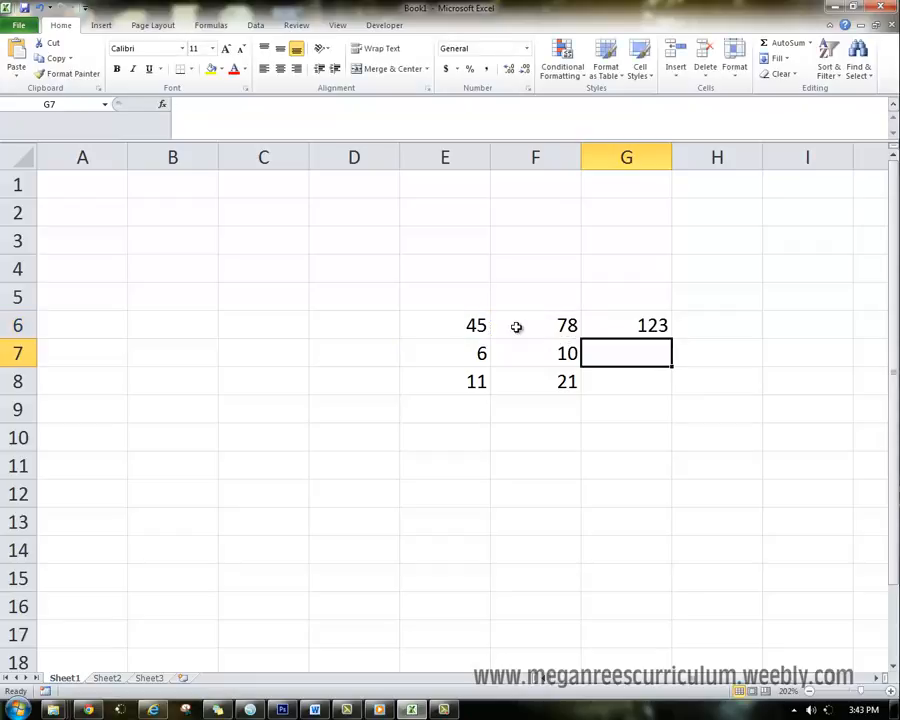
click(621, 330)
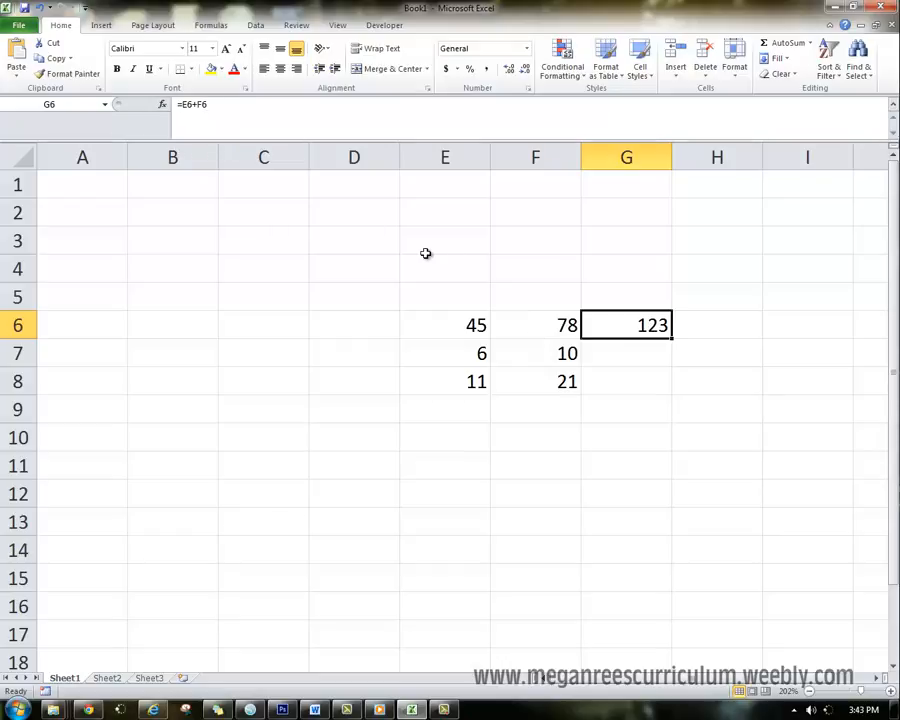
Step: Change the value in cell F6 to 80
click(527, 323)
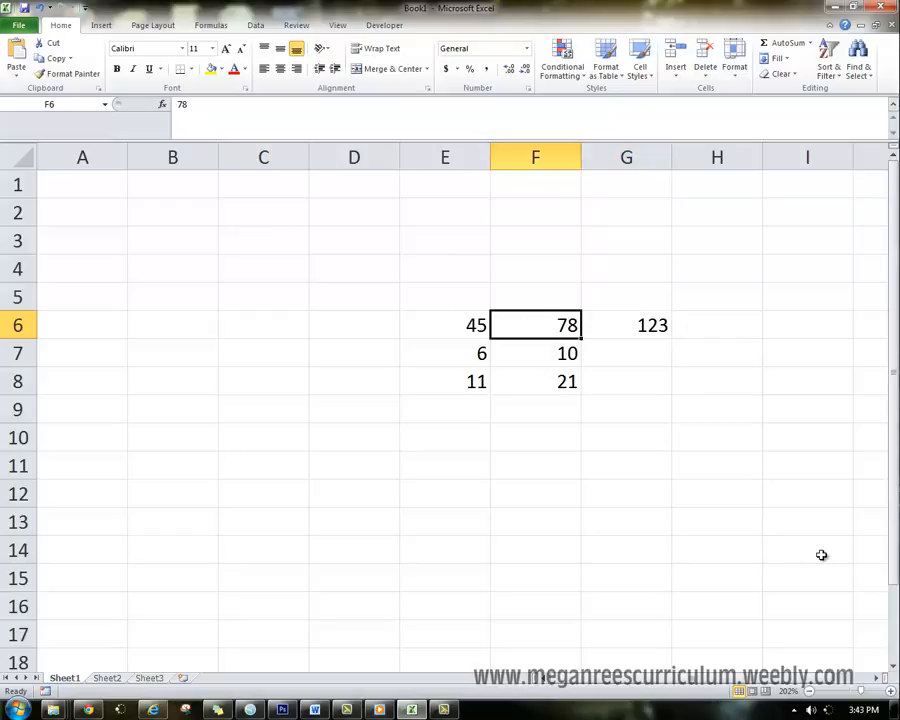
text(80)
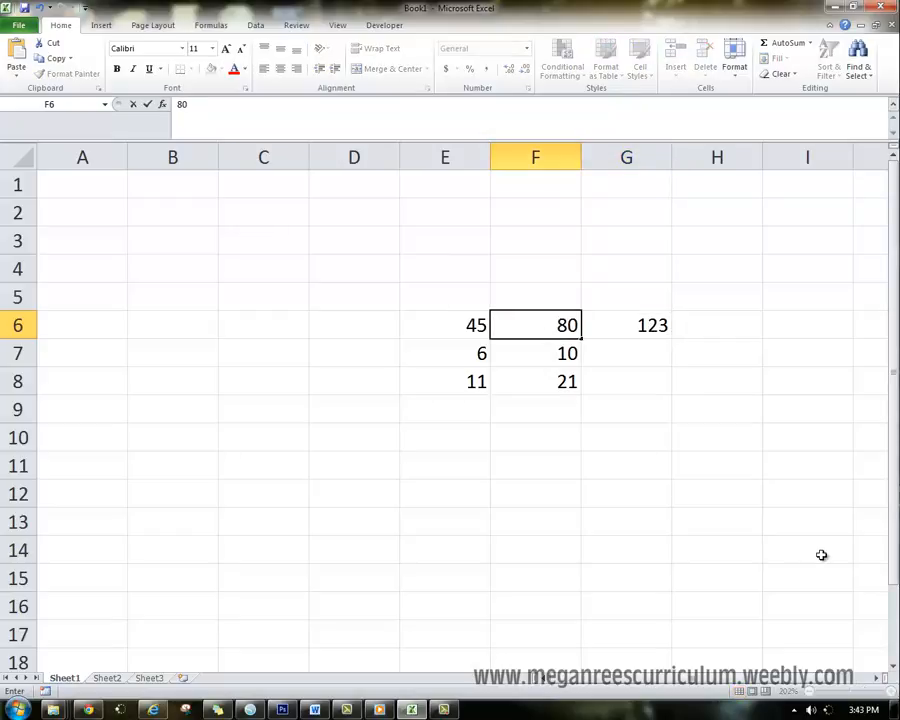
key(Return)
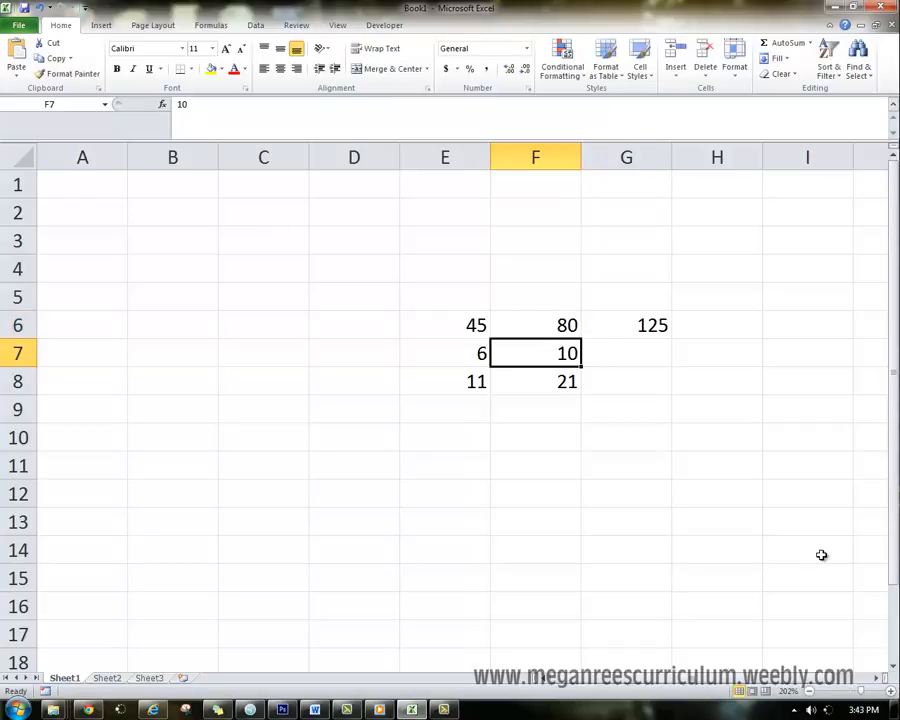
Step: Enter the formula =6+10 with typed numbers in cell G7
click(653, 351)
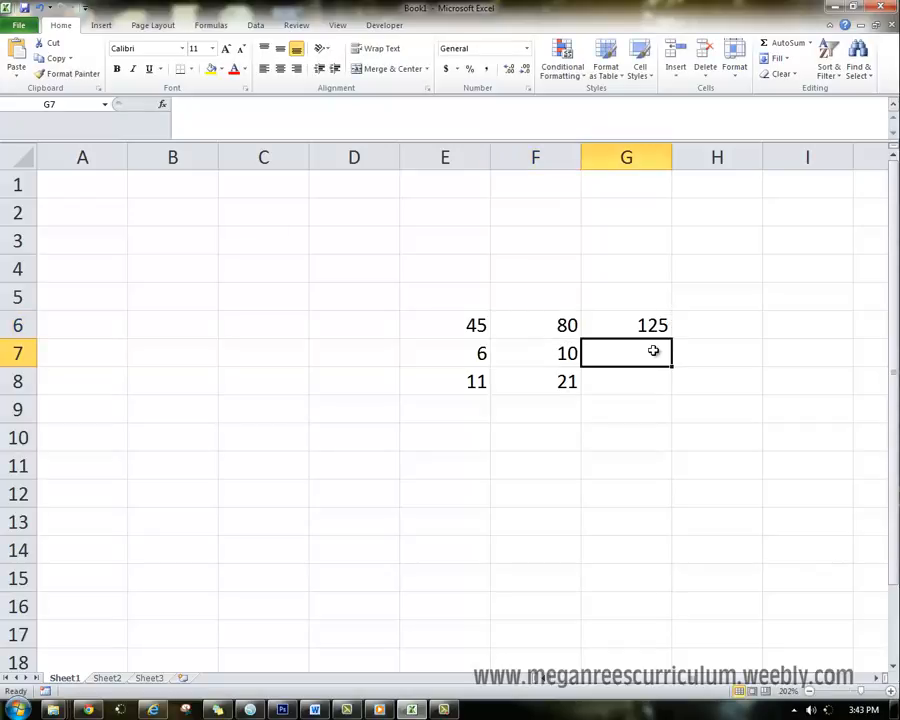
text(=6+10)
key(Return)
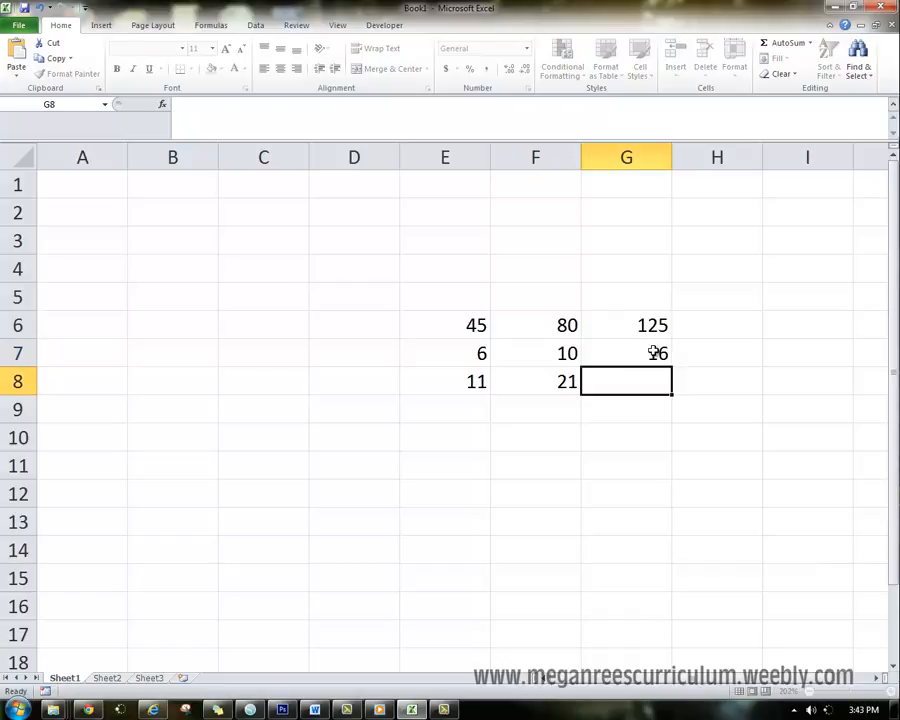
Step: Change the value in cell F7 to 81 to test the typed-number formula in G7
click(559, 342)
text(81)
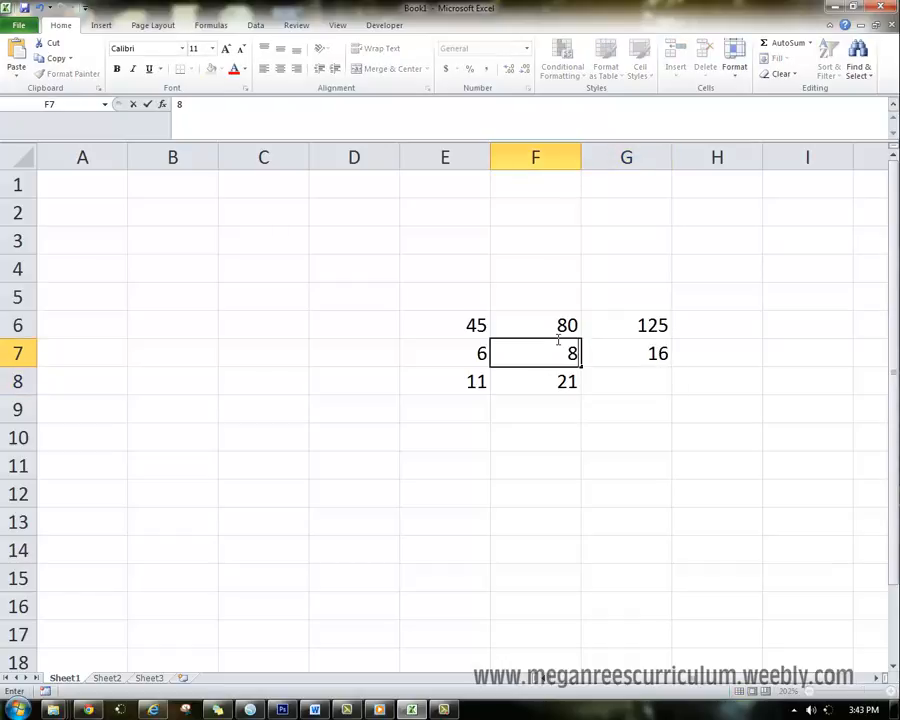
key(Return)
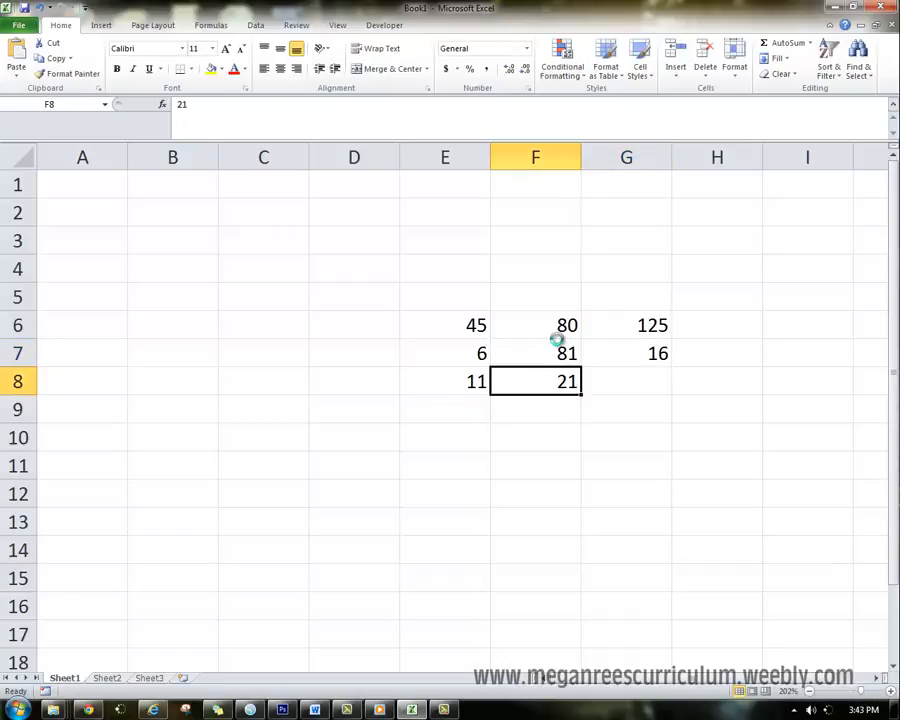
Step: Undo the change to F7 and clear the formula from cell G7
key(ctrl+z)
click(631, 353)
key(Delete)
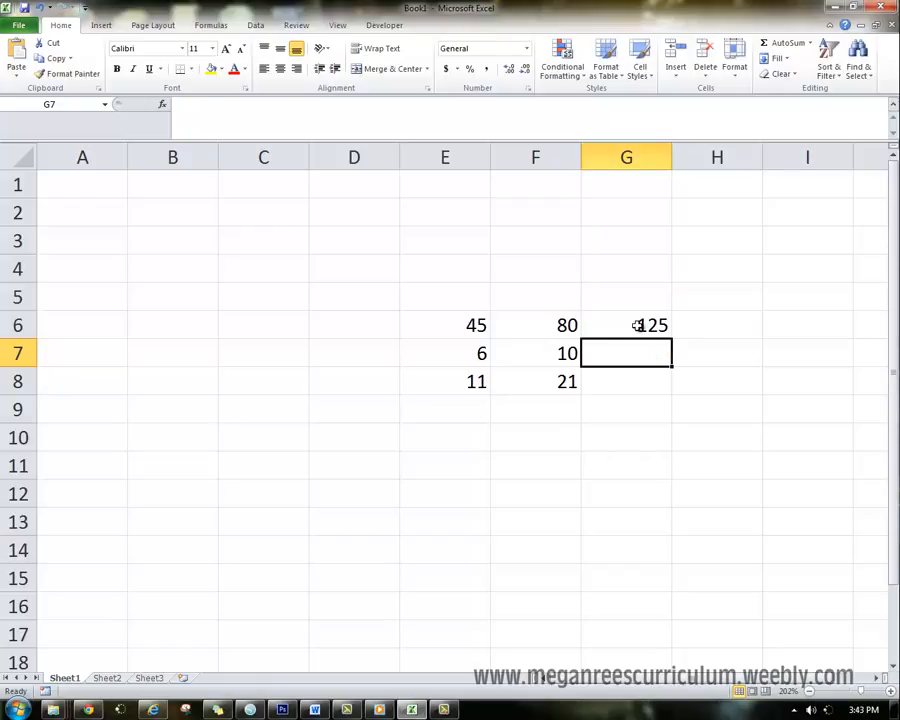
Step: Autofill the formula in G6 down to G8 and check the copied formulas in G7 and G8
click(637, 325)
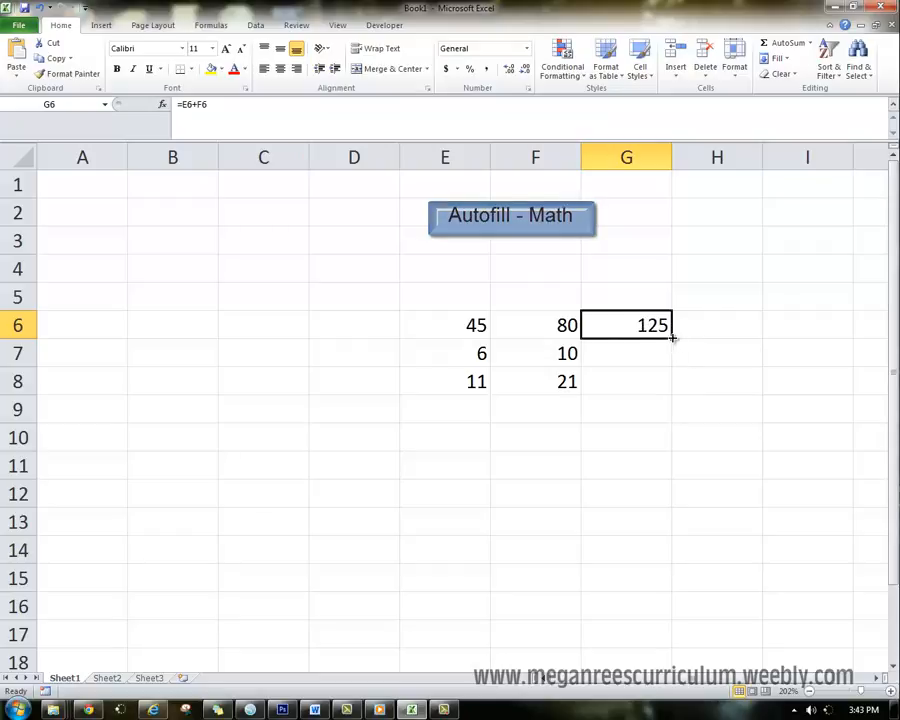
drag(672, 338, 671, 391)
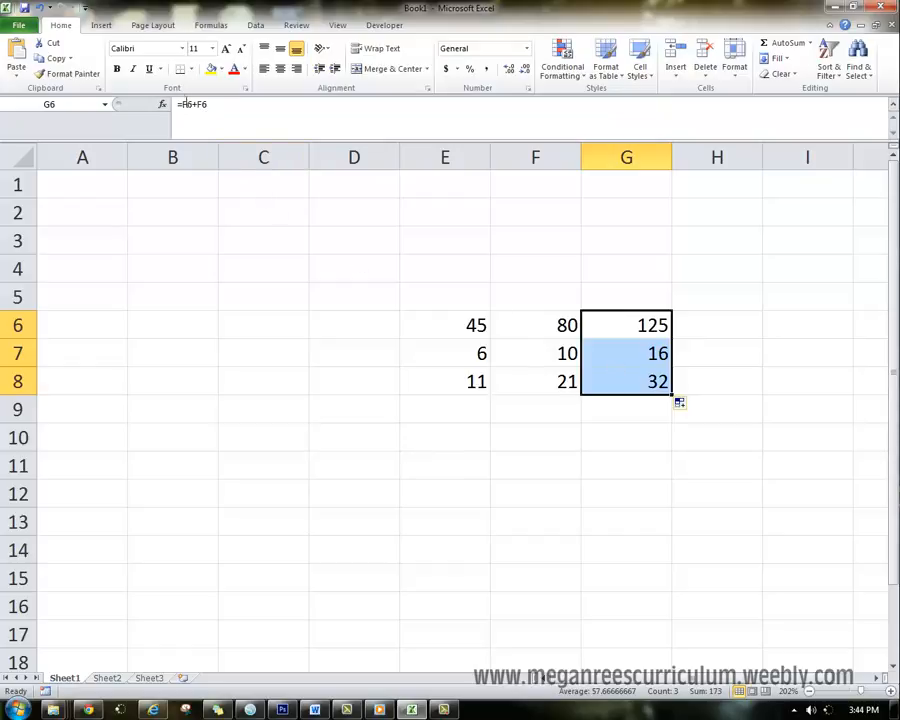
click(611, 350)
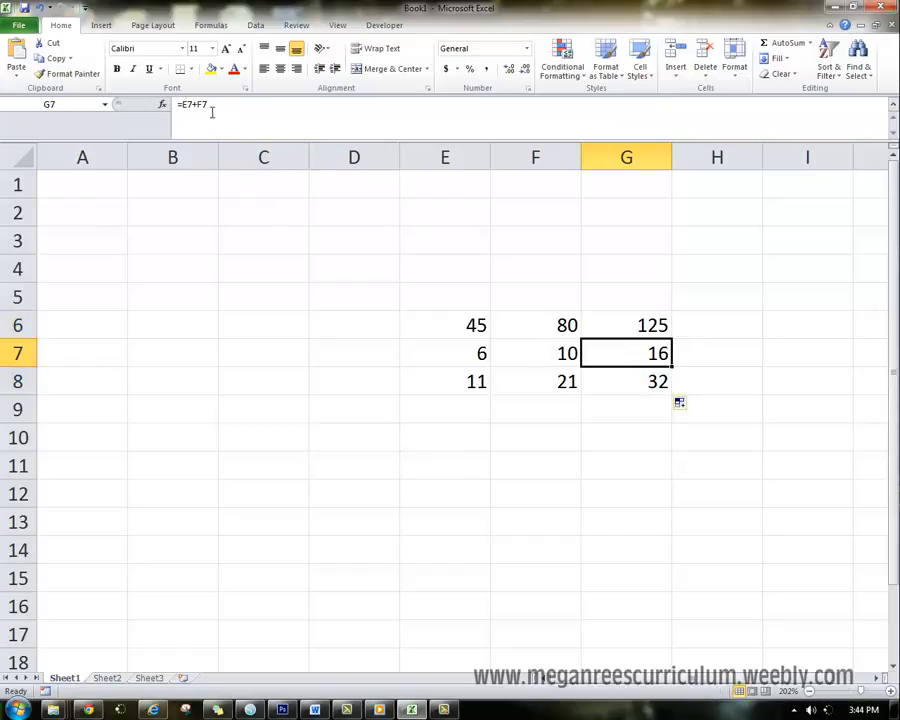
key(Down)
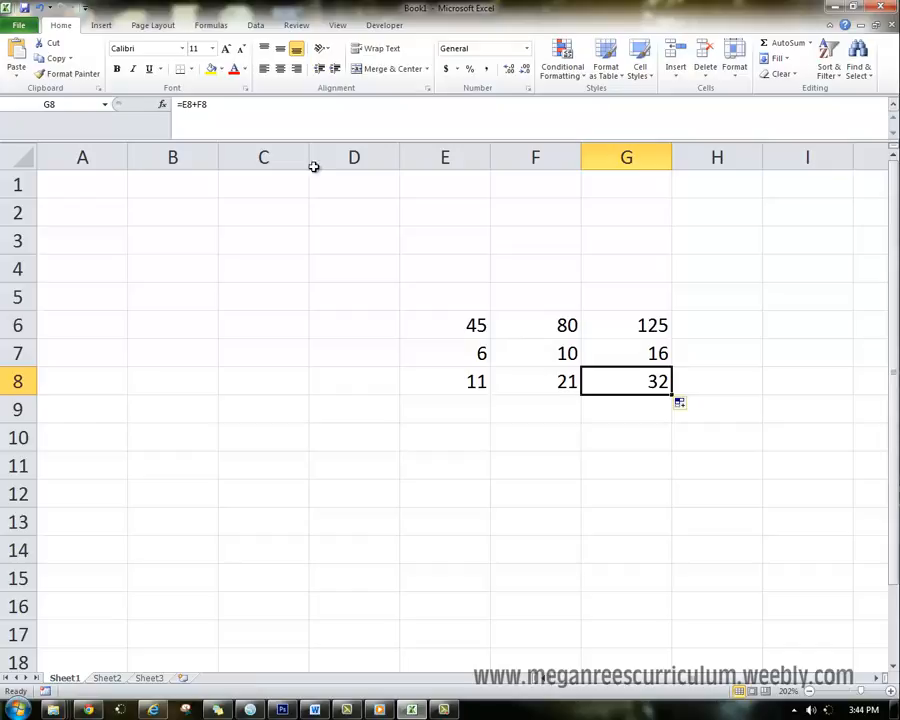
click(633, 434)
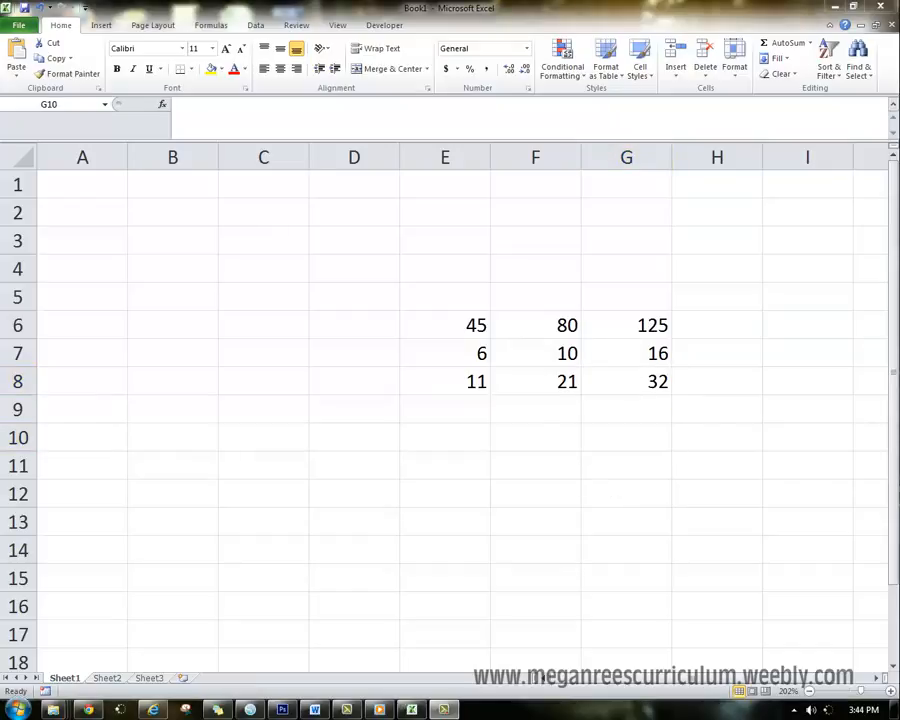
Step: Clear the formulas from cells G6 to G8 and select G6
drag(626, 321, 644, 366)
key(Delete)
click(632, 390)
key(Delete)
click(620, 324)
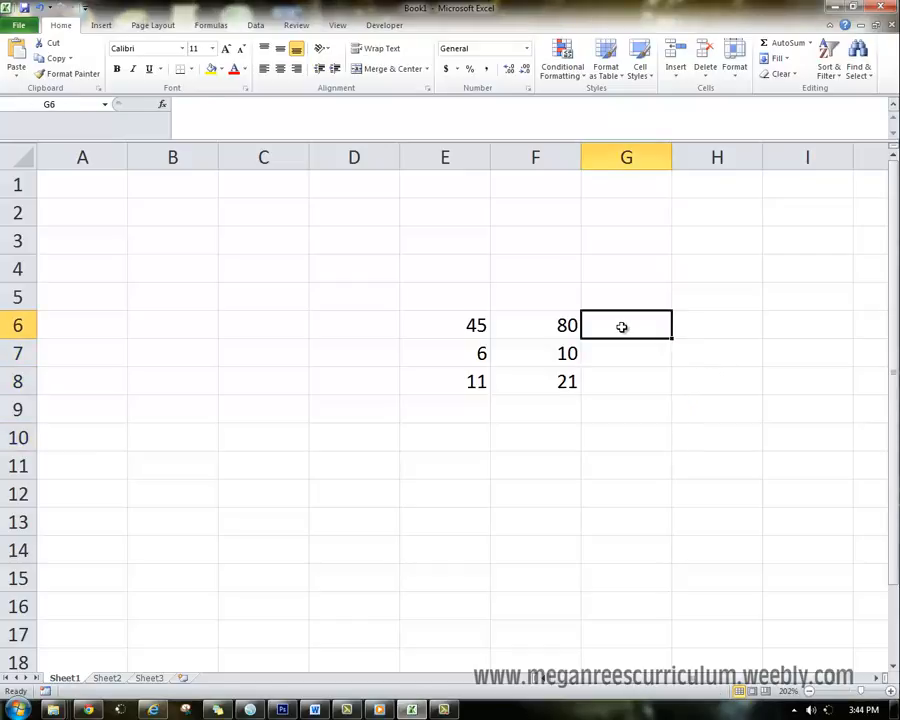
Step: Enter the cell-reference subtraction formula =E6-F6 in G6 and reselect the cell to check it
text(=)
click(474, 325)
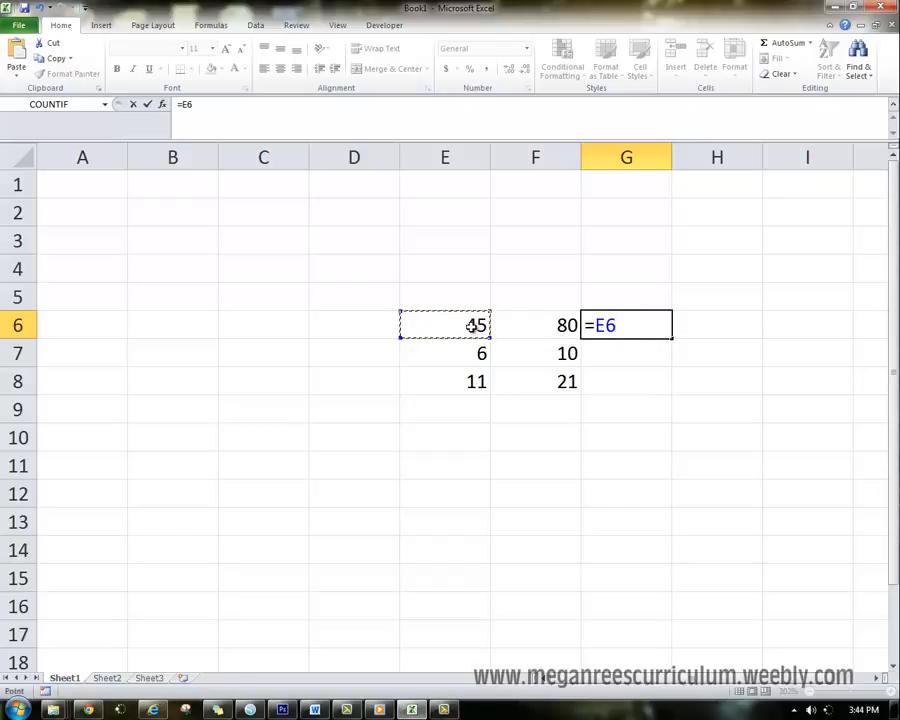
text(-)
click(525, 320)
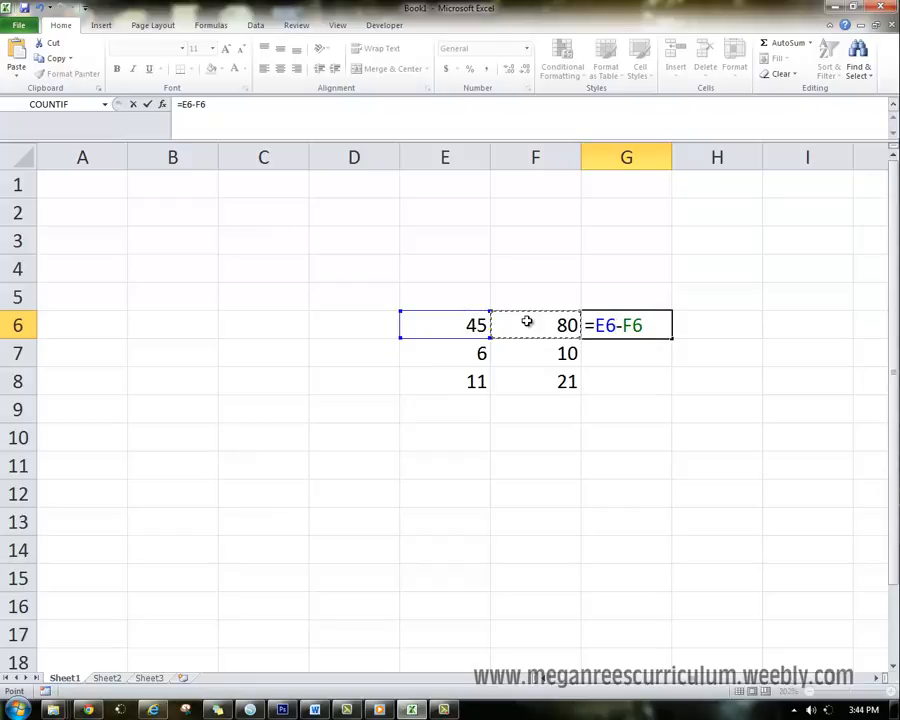
key(Return)
click(593, 329)
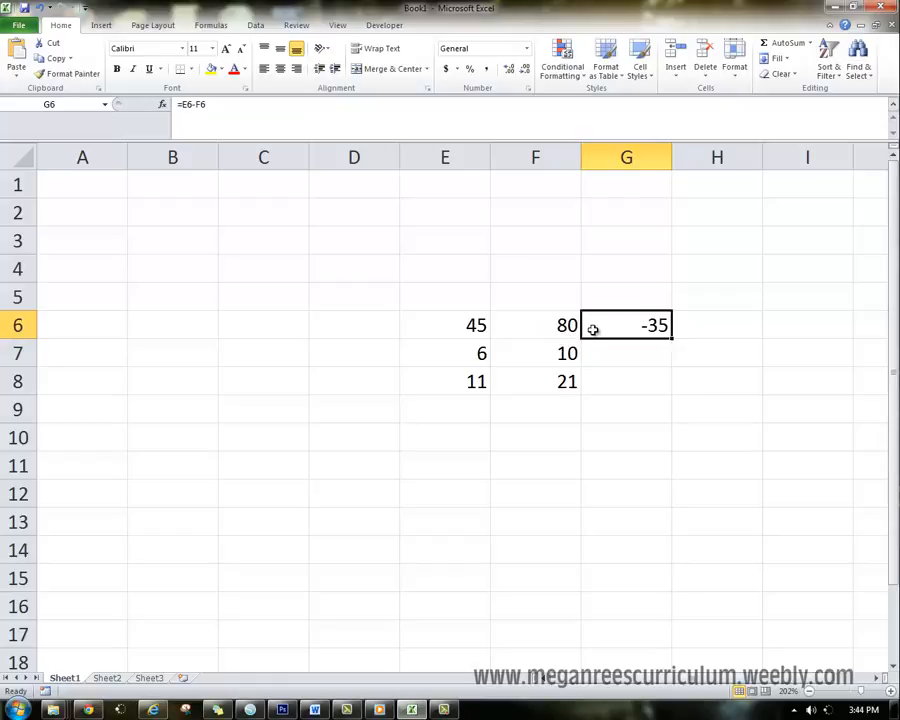
Step: Replace the formula in G6 with the cell-reference multiplication =E6*F6 and reselect the cell
text(=)
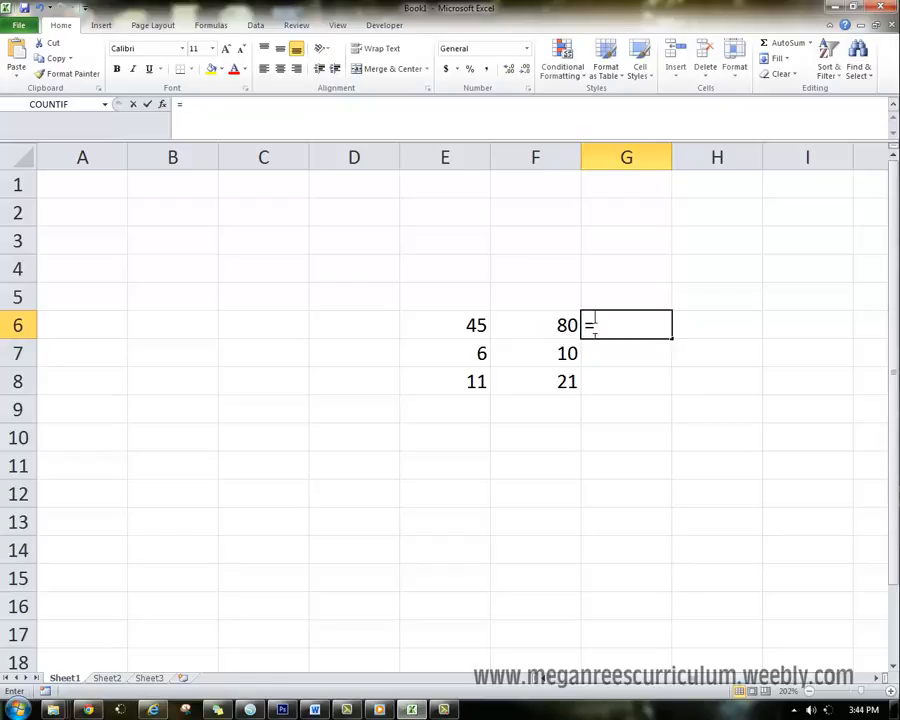
click(471, 324)
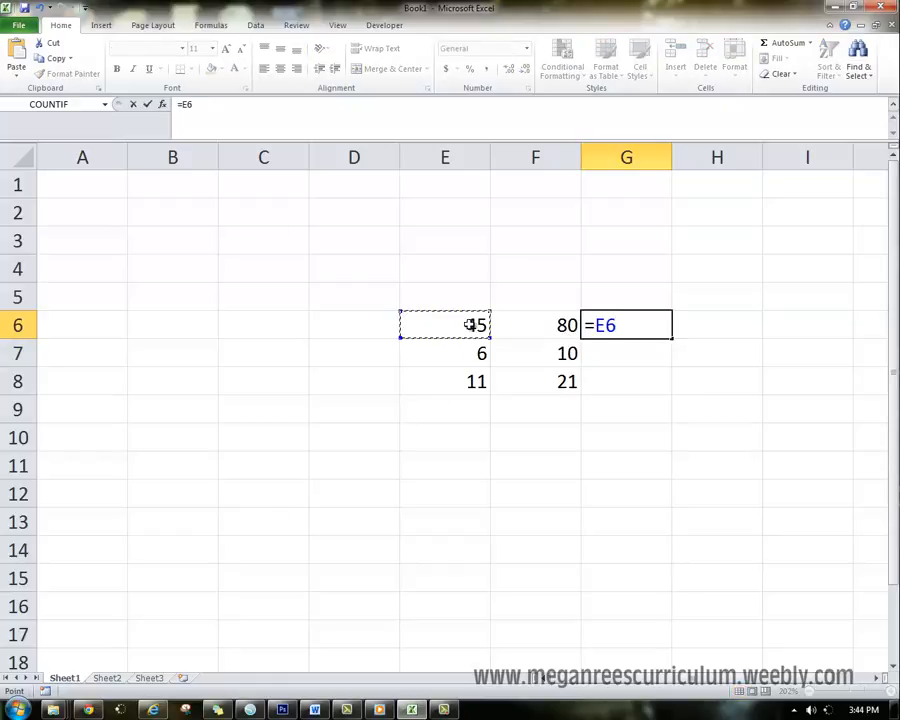
text(*)
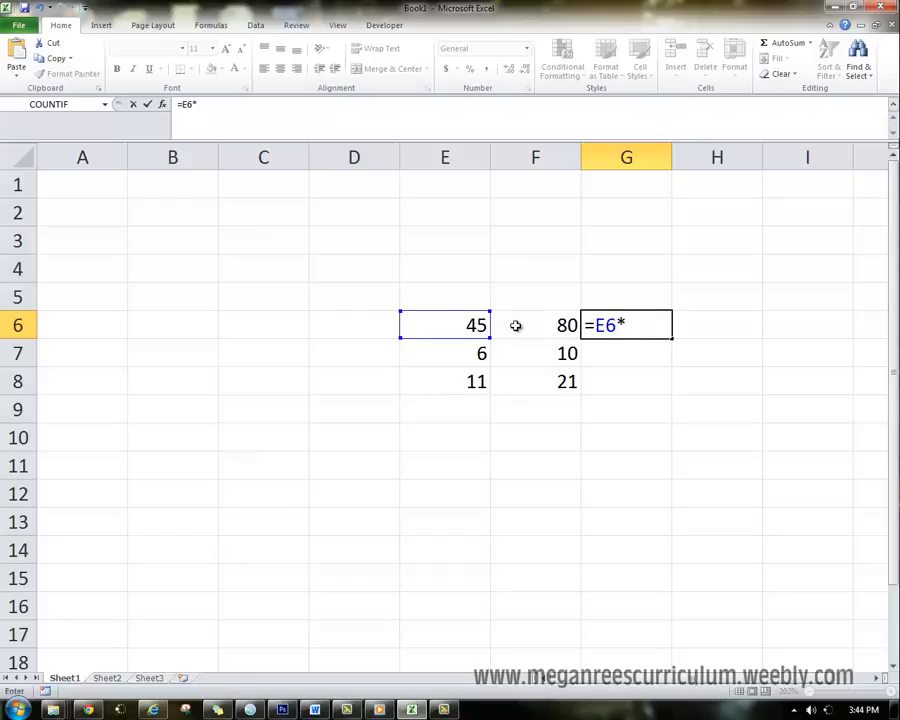
click(516, 326)
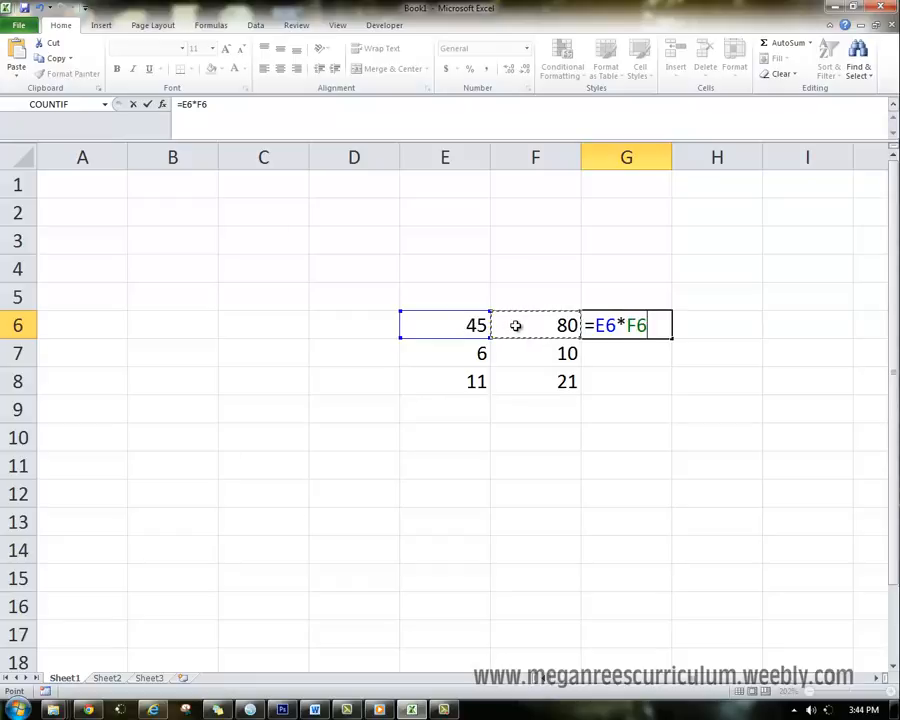
key(Return)
click(623, 329)
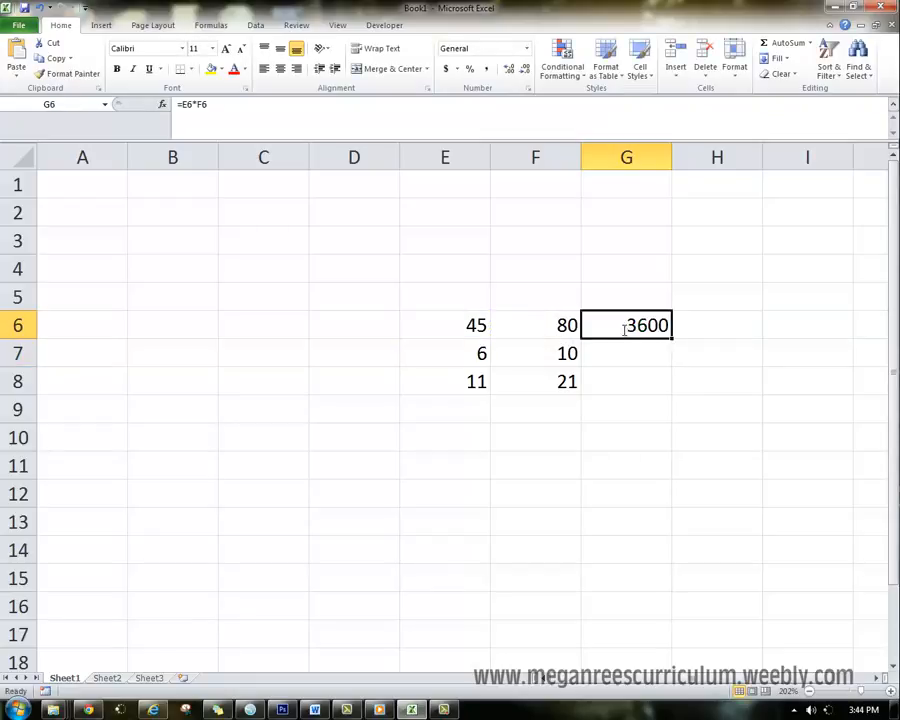
Step: Replace the formula in G6 with the cell-reference division =E6/F6
text(=)
click(465, 322)
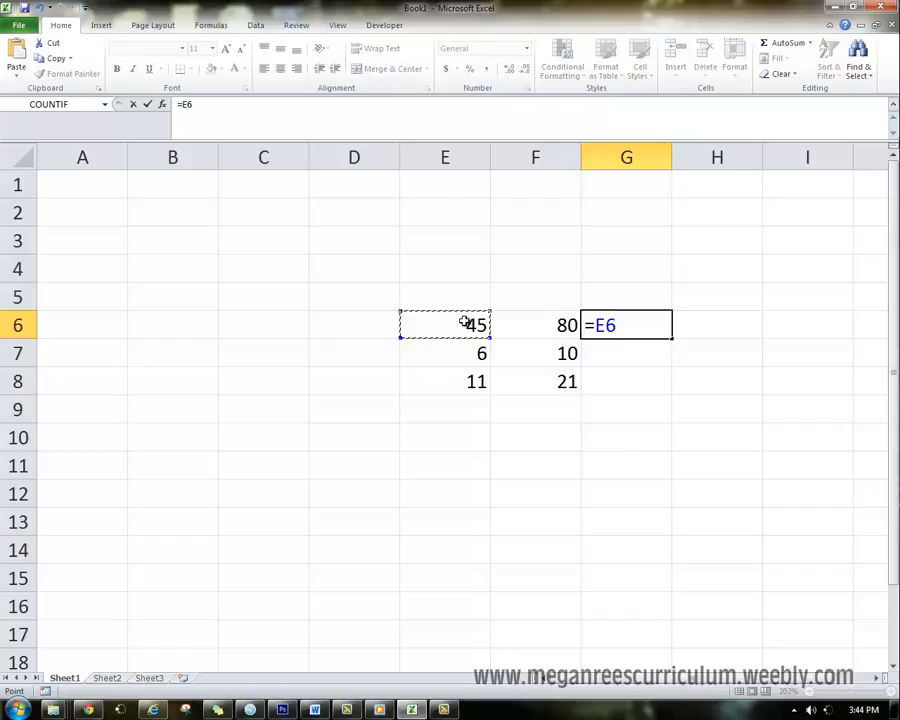
text(/)
click(537, 323)
key(Return)
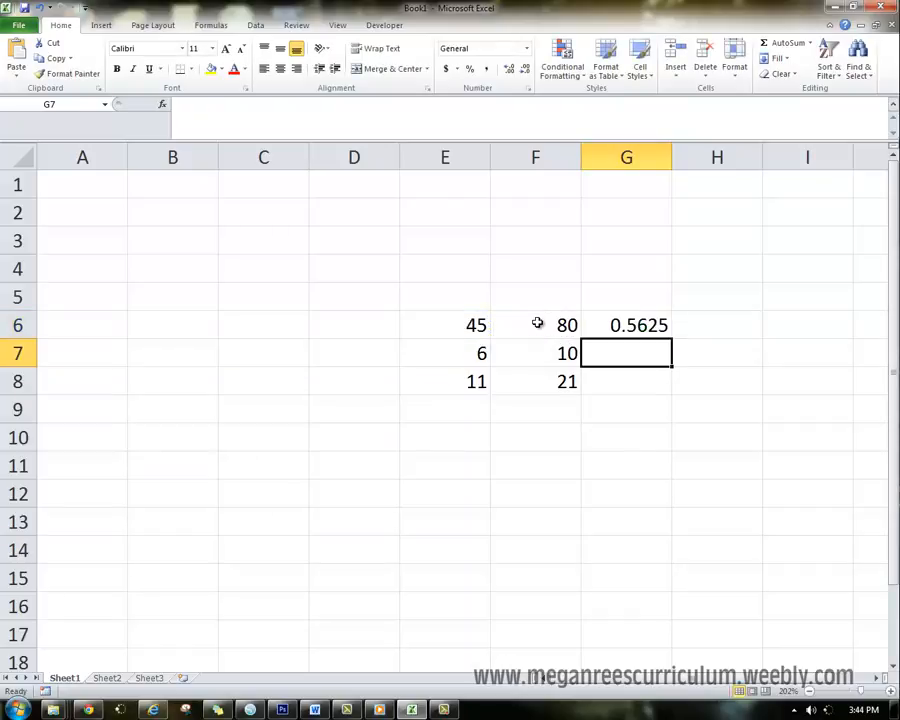
Step: Autofill the division formula from G6 down to G8 and check the copied formula in G7
click(602, 316)
double_click(671, 339)
click(626, 349)
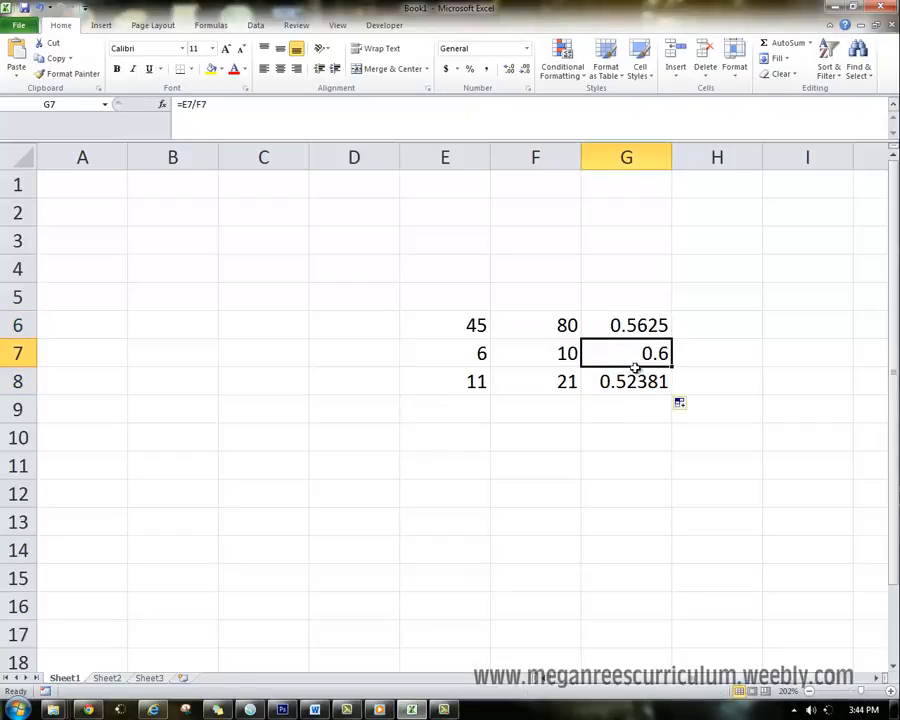
Step: Clear the copied formulas from G7 and G8 and fill the G6 formula down to G8 again
drag(636, 364, 634, 382)
key(Delete)
click(658, 326)
drag(674, 341, 673, 397)
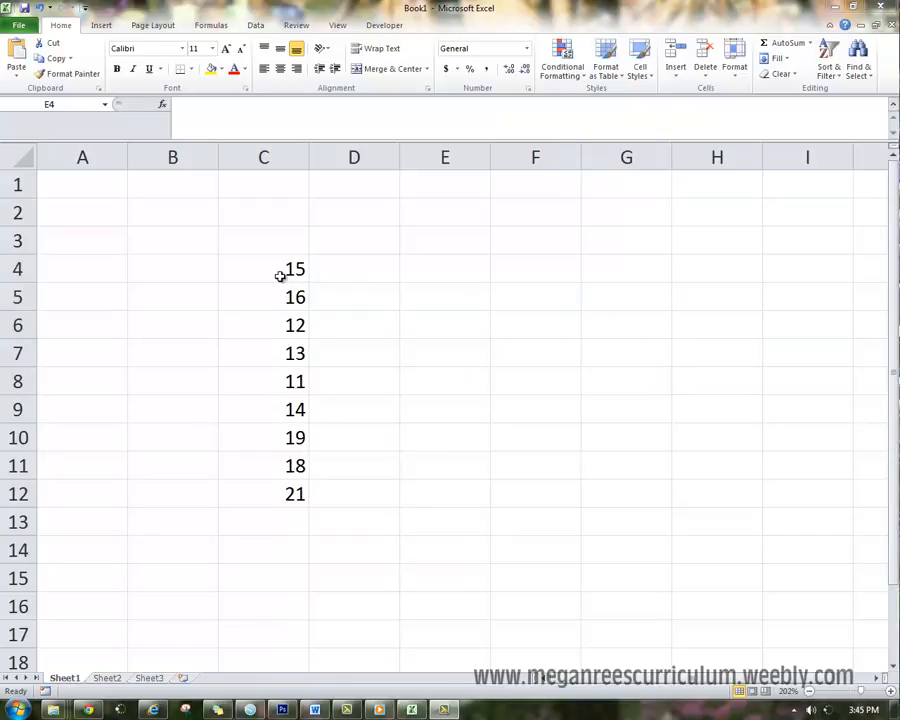
Step: Try to total the column in C13 by adding cells one at a time with =C4+C5+C6+C7, and abandon the entry
click(285, 268)
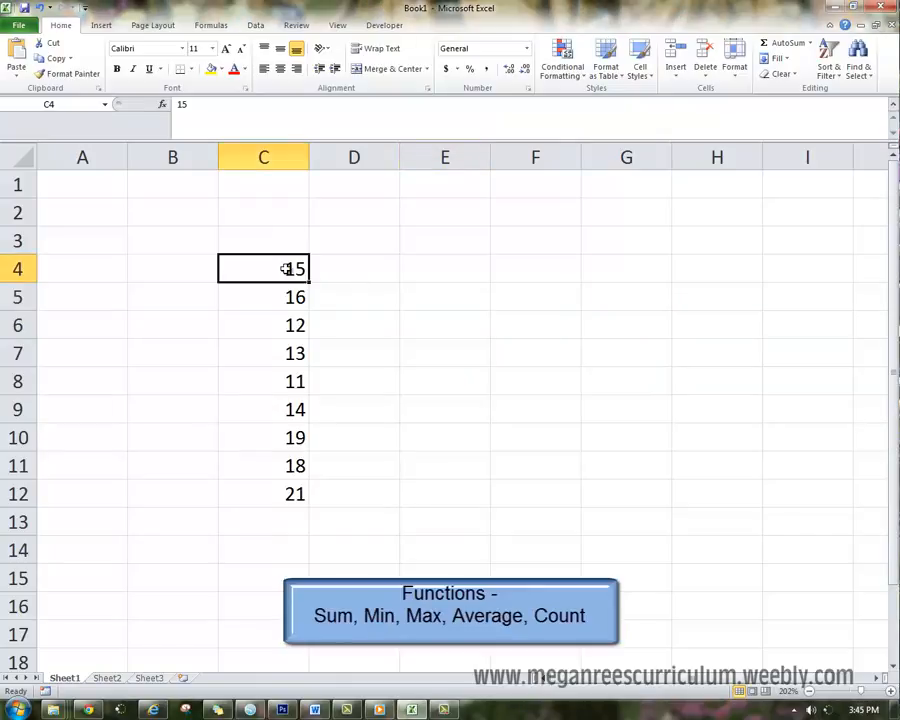
click(264, 523)
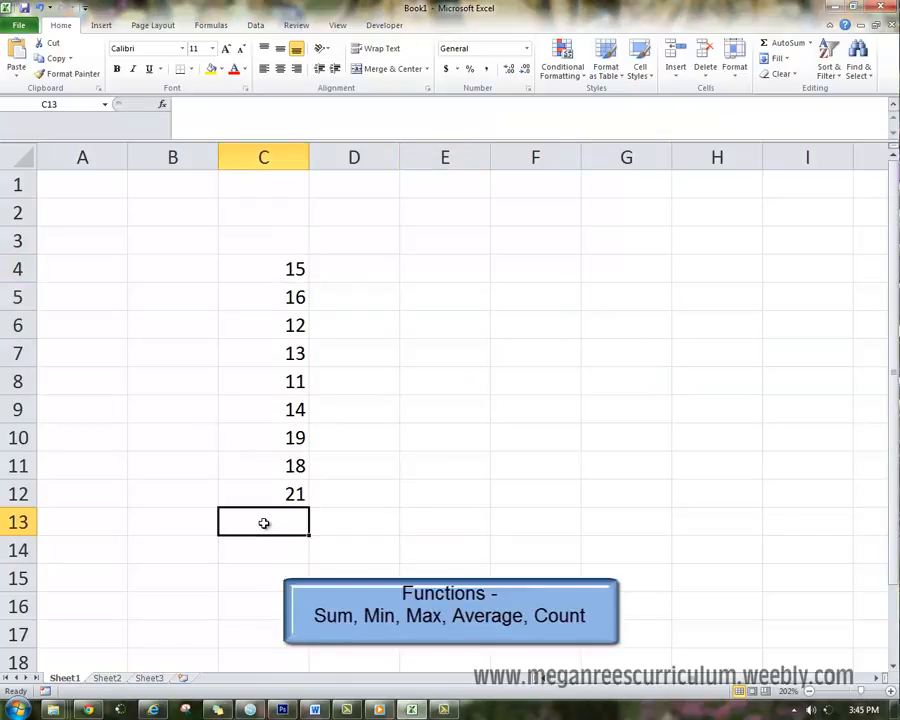
text(=)
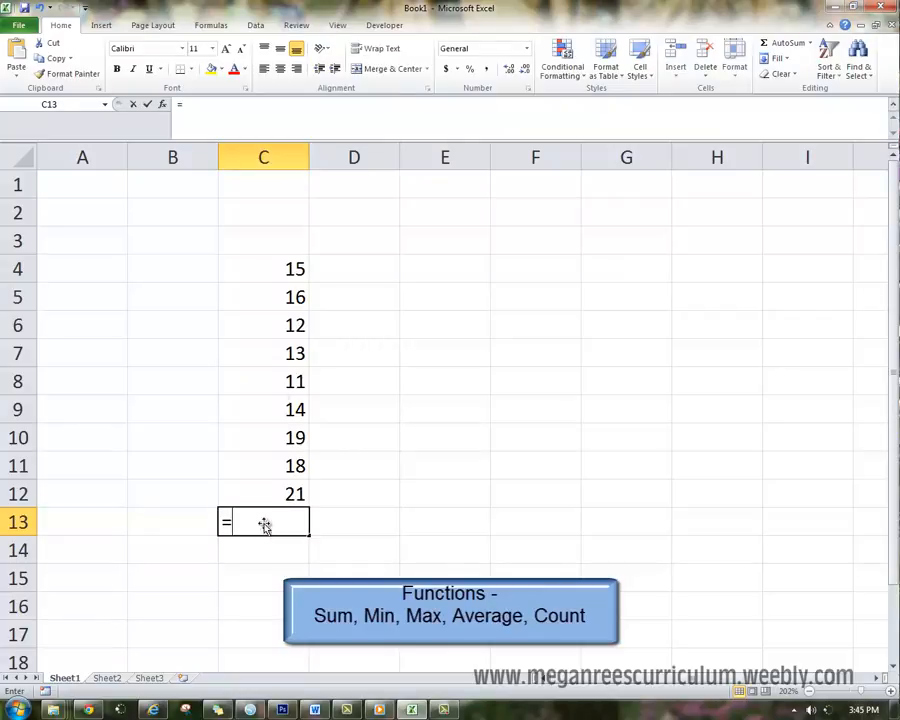
click(292, 266)
text(+)
click(295, 297)
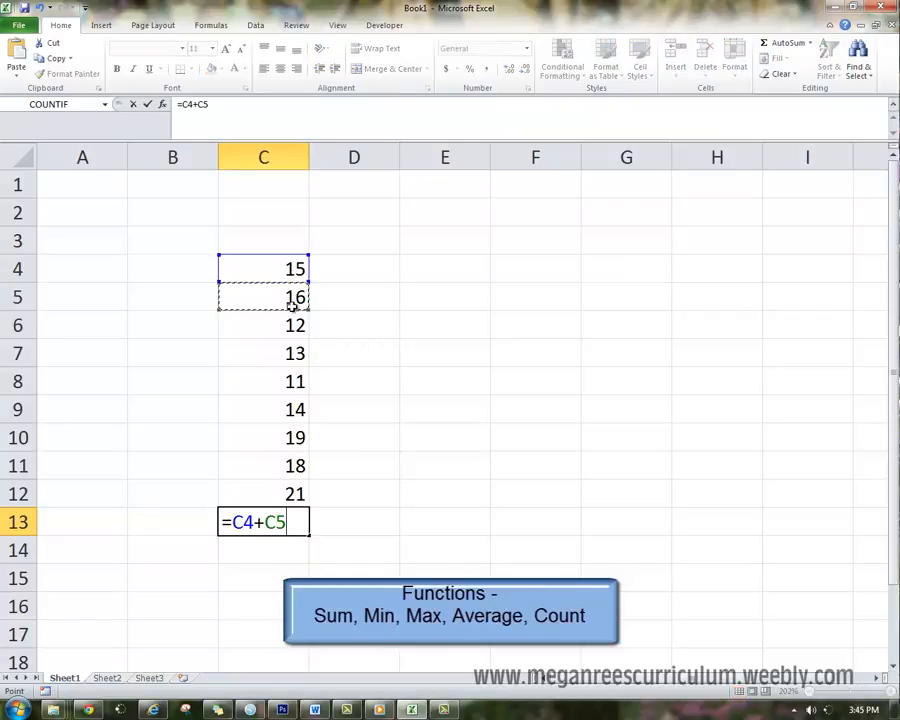
text(+)
click(292, 323)
text(+)
click(285, 353)
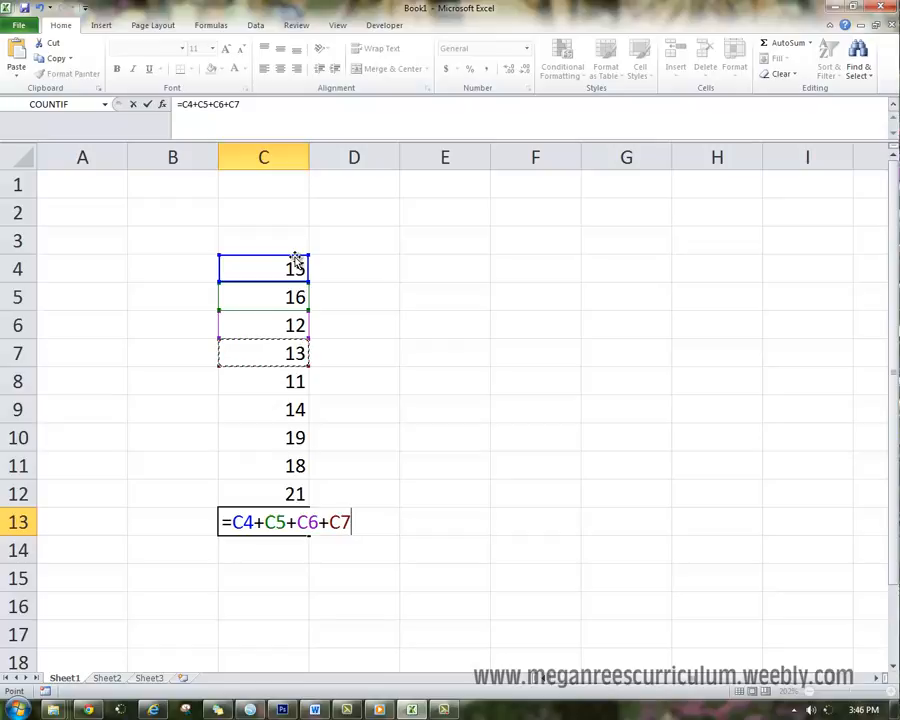
key(BackSpace)
key(BackSpace)
key(Escape)
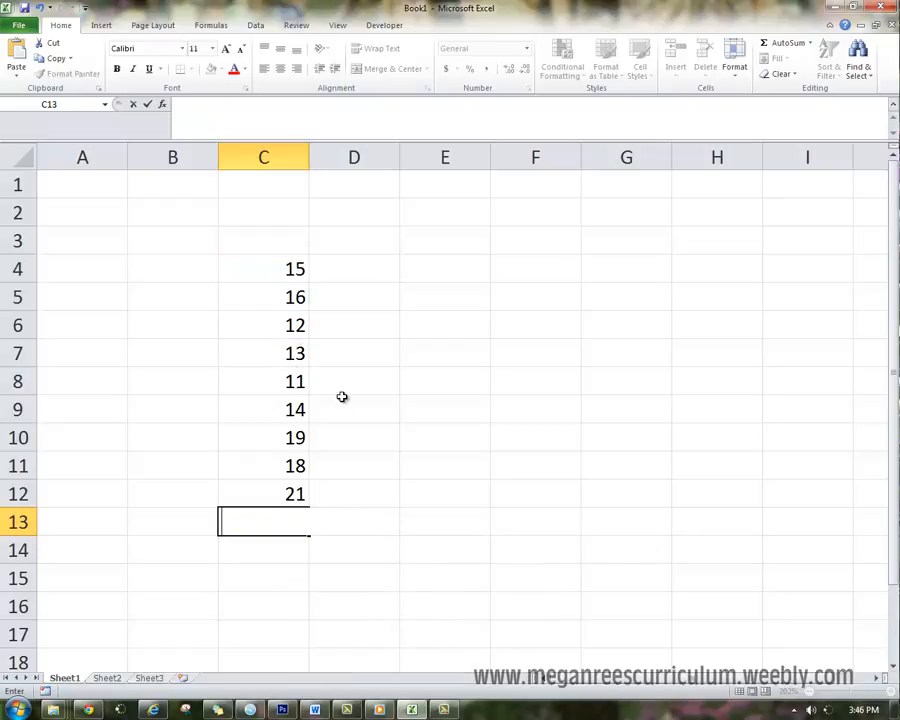
click(342, 400)
Step: Total C4:C12 in C13 with the Sum function, check the resulting formula and clear it
drag(294, 265, 261, 490)
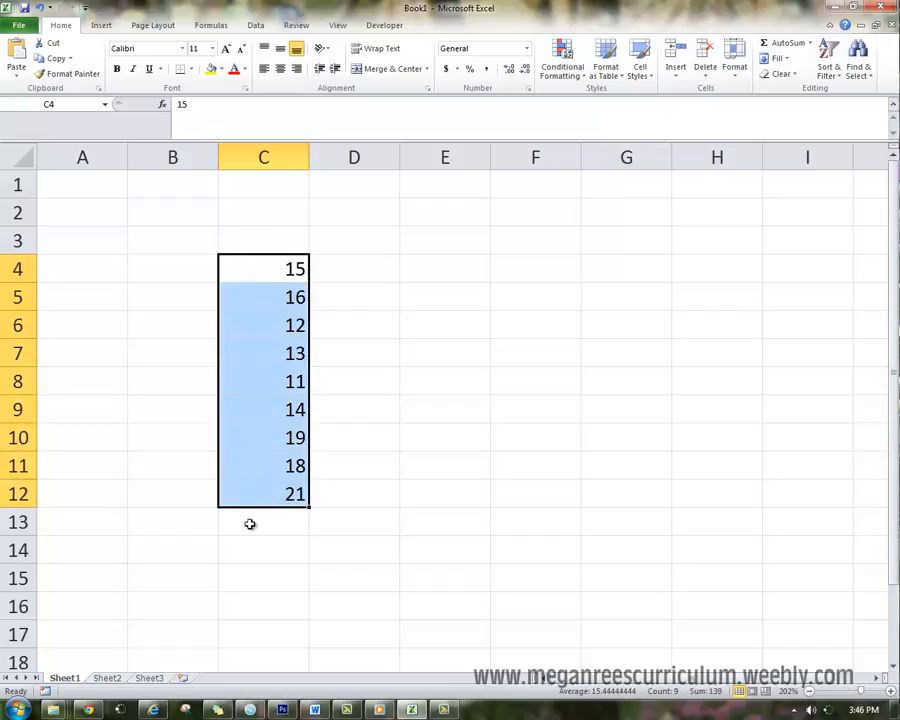
click(812, 44)
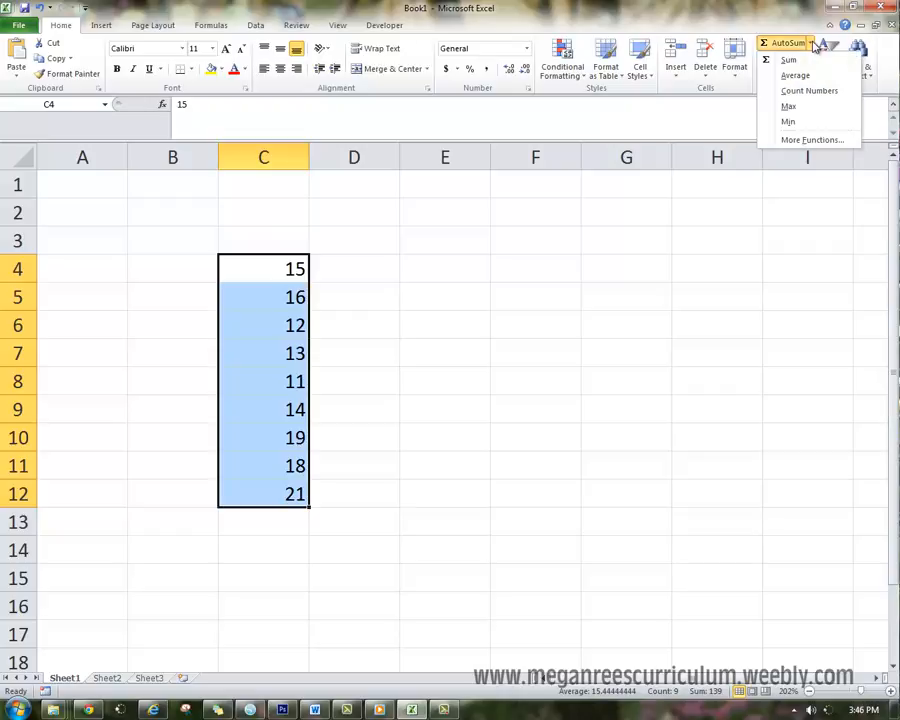
click(788, 60)
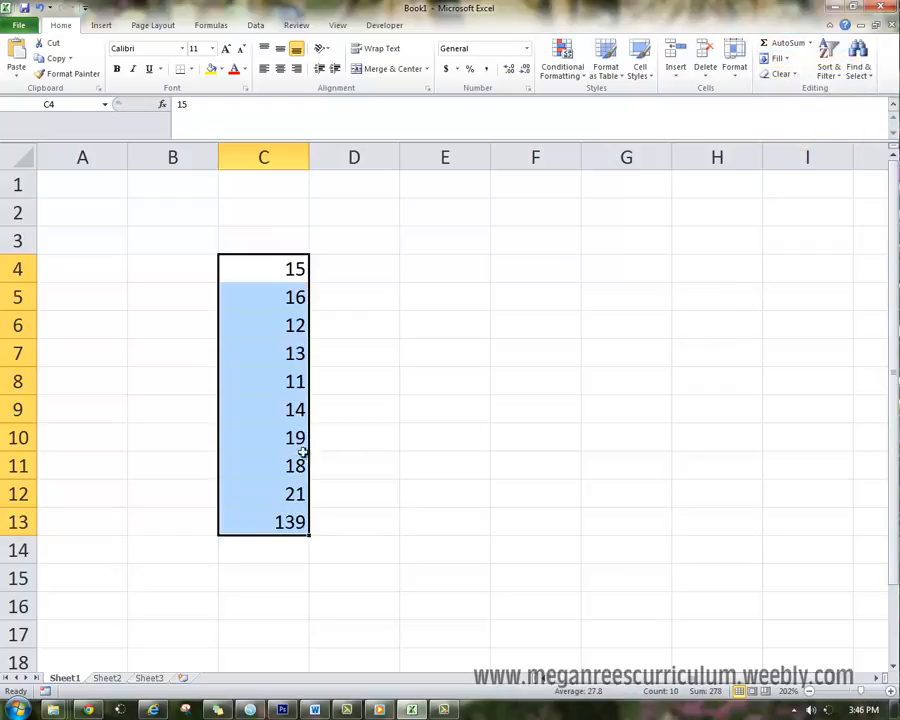
click(504, 417)
click(288, 521)
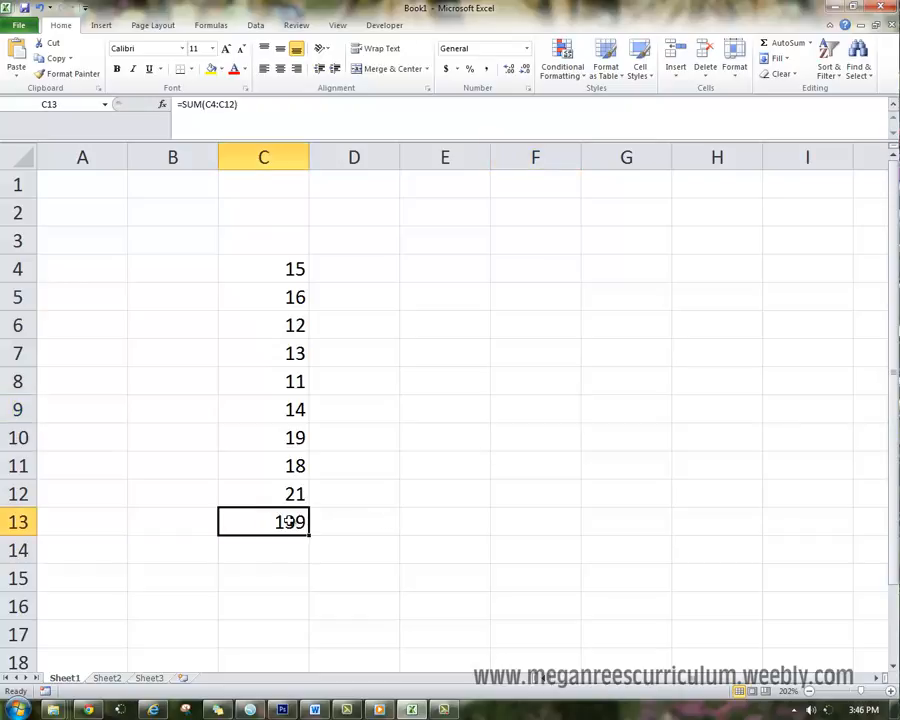
key(Delete)
Step: Select C4:C12, apply the default AutoSum and undo it
drag(300, 268, 292, 494)
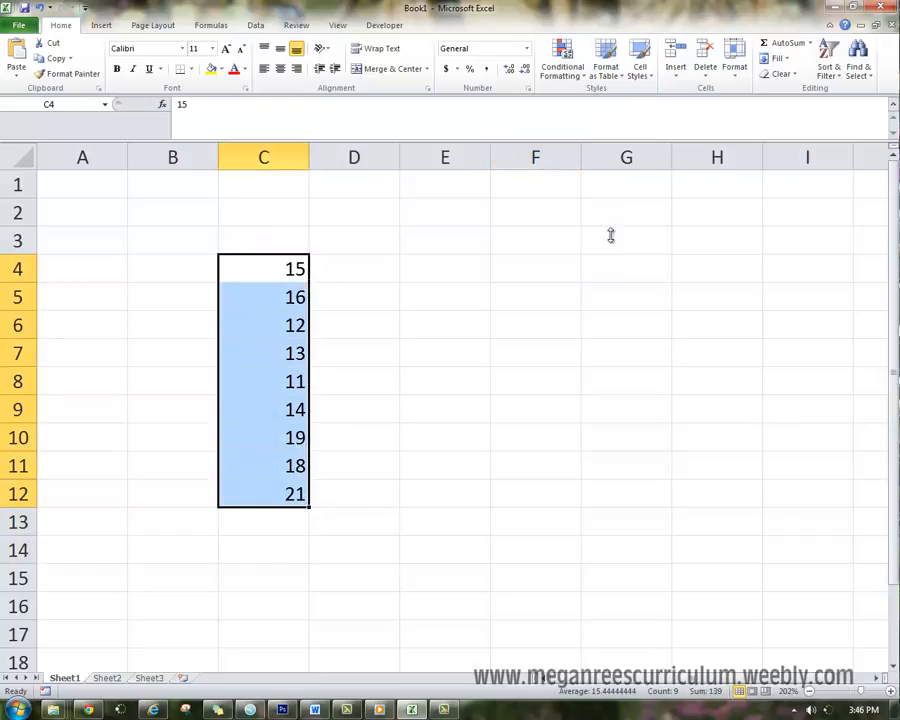
click(779, 45)
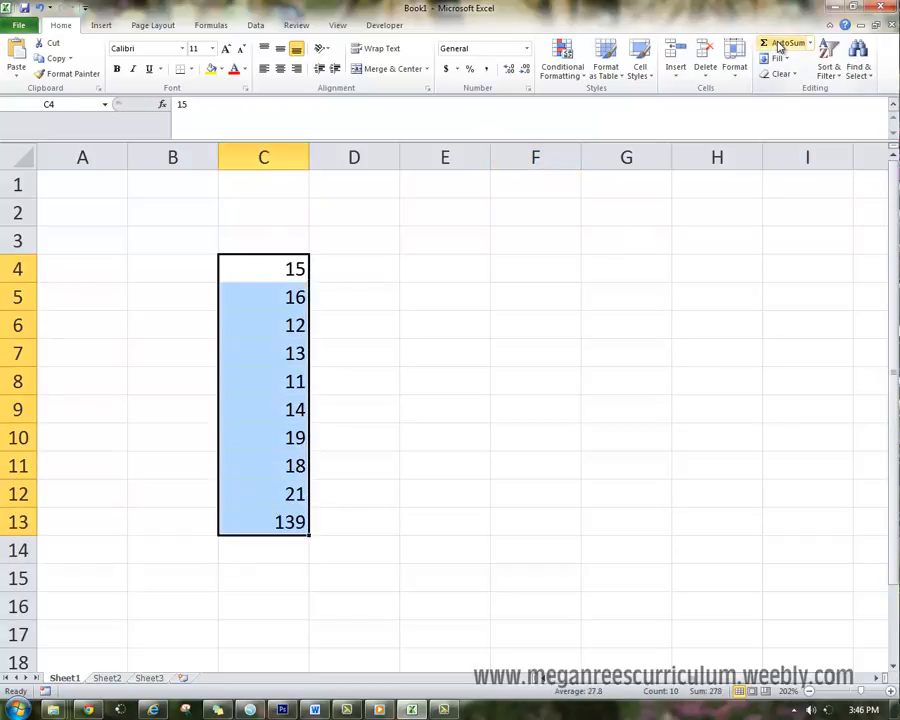
key(ctrl+z)
Step: Calculate the Average of the selected C4:C12 in C13 and clear the result
click(811, 43)
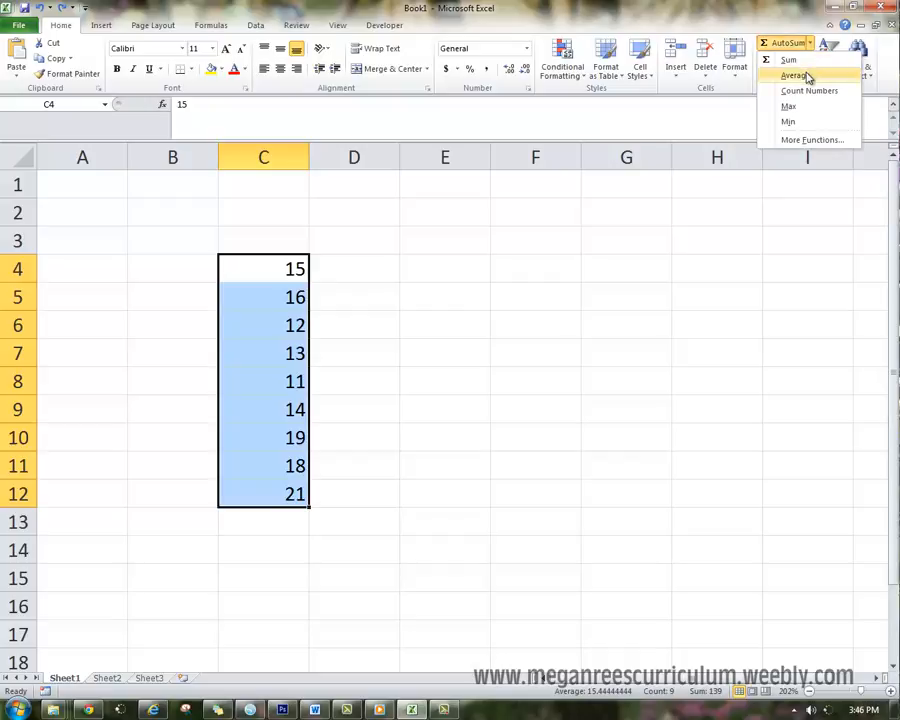
click(806, 76)
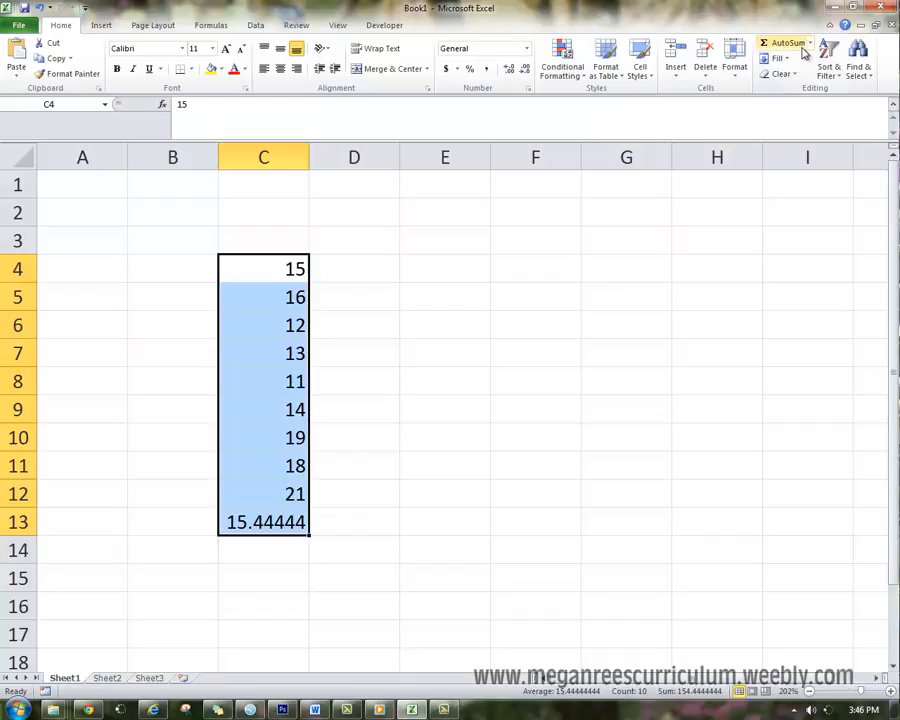
click(245, 508)
key(Delete)
Step: Find the largest number in C4:C12 with the Max function in C13 and clear the result
drag(284, 266, 280, 494)
click(810, 43)
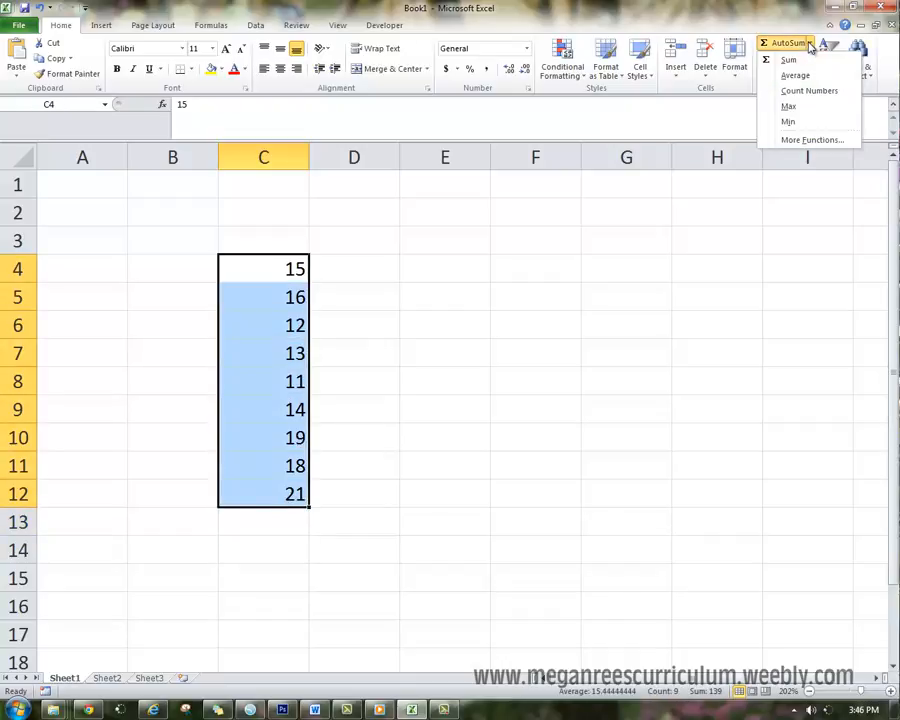
click(790, 107)
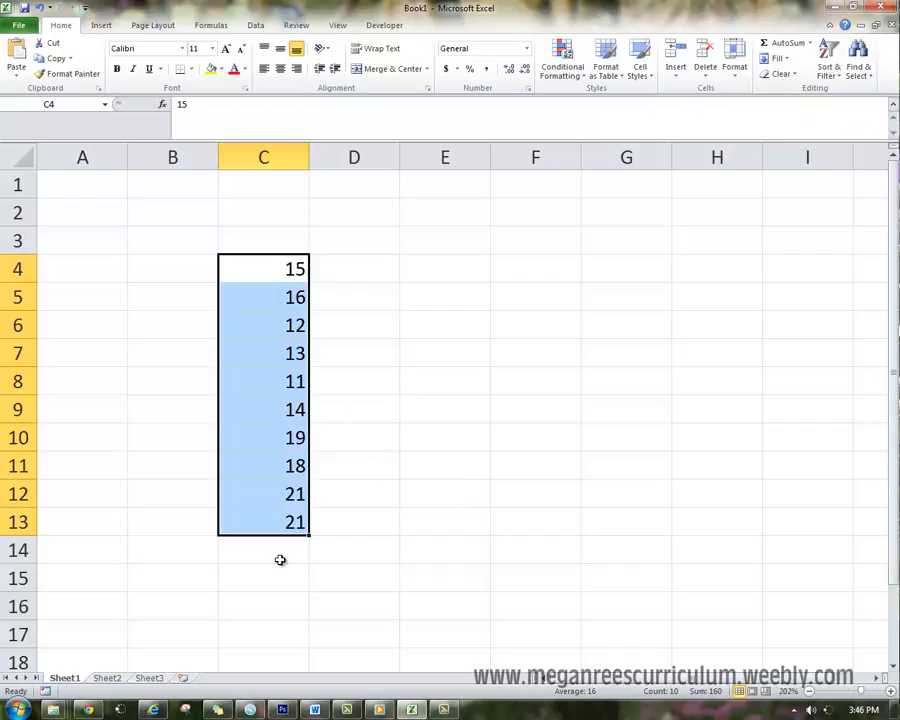
click(290, 518)
key(Delete)
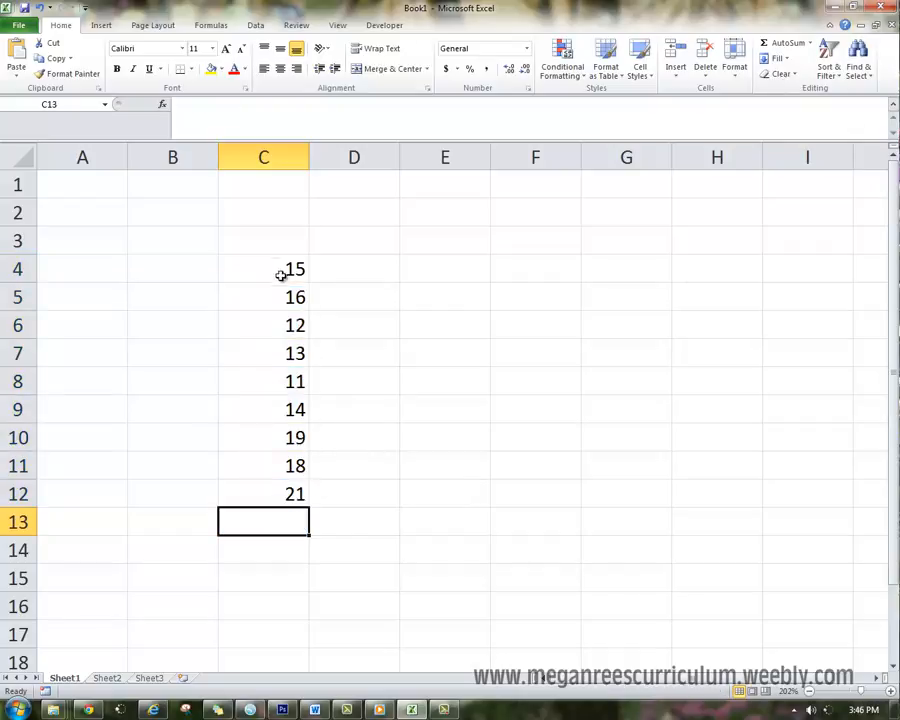
Step: Find the smallest number in C4:C12 with the Min function in C13 and clear the result
drag(282, 274, 270, 494)
click(810, 43)
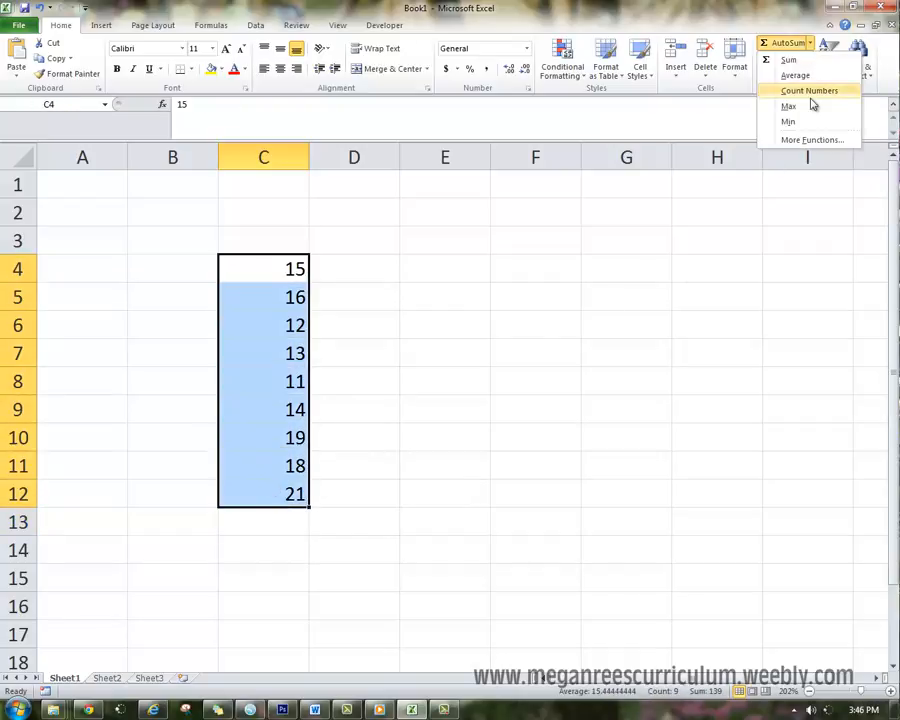
click(787, 118)
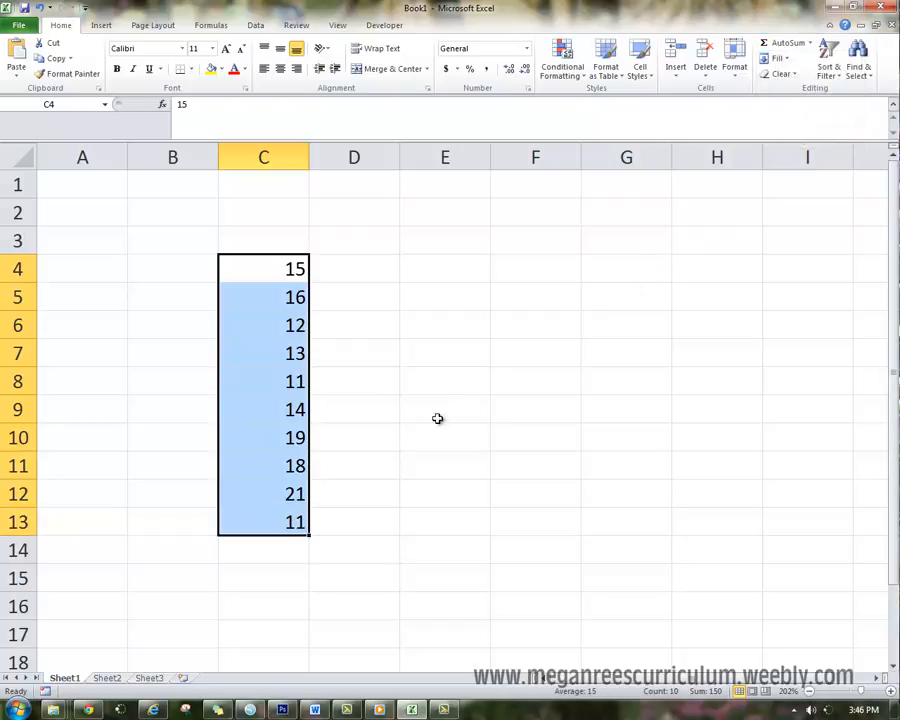
click(292, 522)
key(Delete)
Step: Count the entries in C4:C12 with the Count Numbers function in C13
click(285, 268)
drag(285, 268, 281, 490)
click(810, 43)
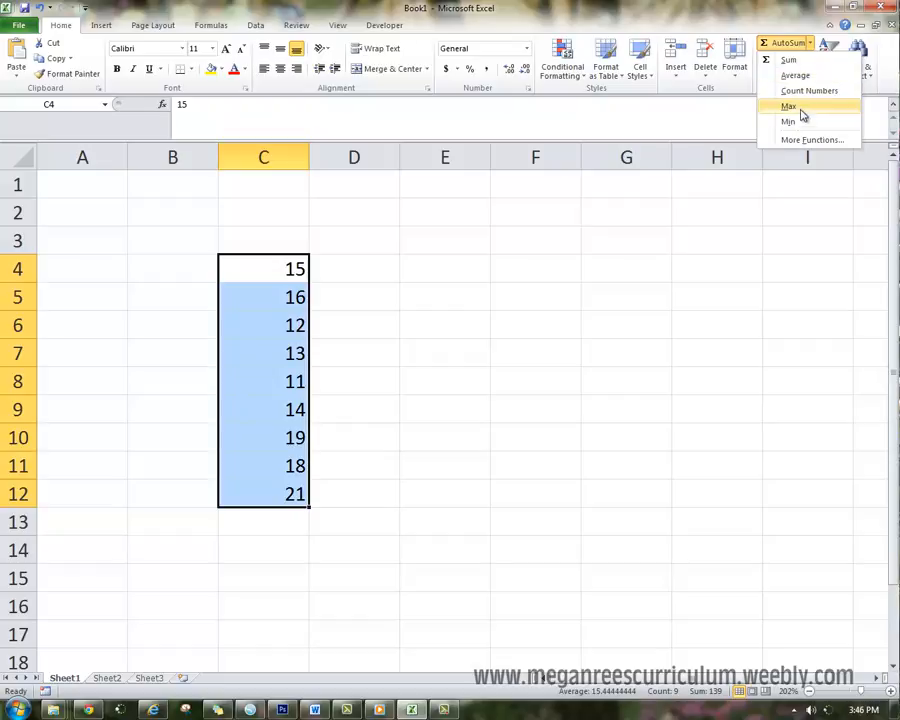
click(806, 92)
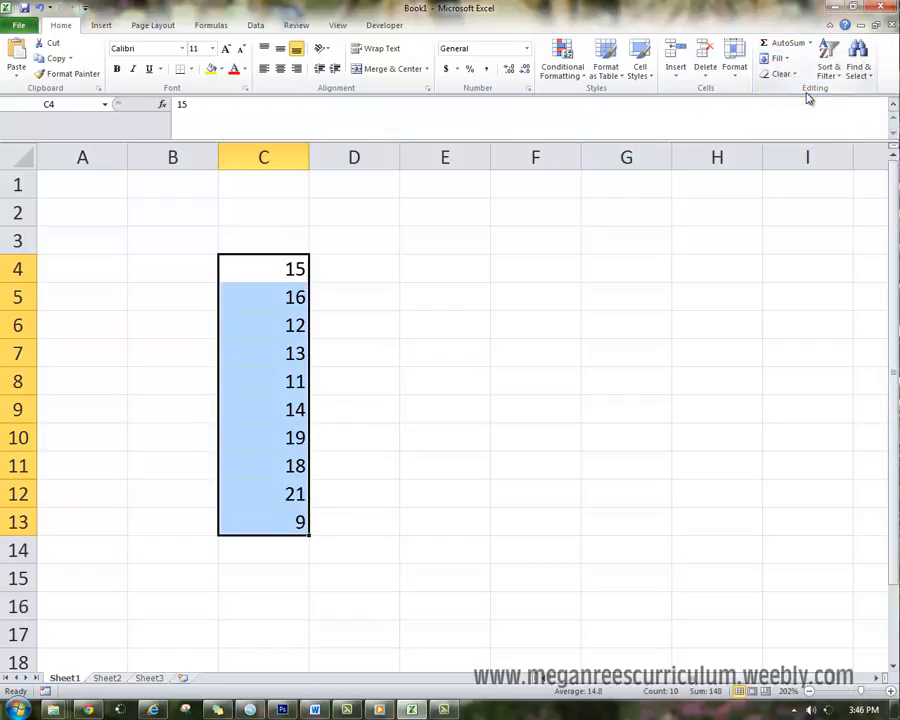
click(590, 350)
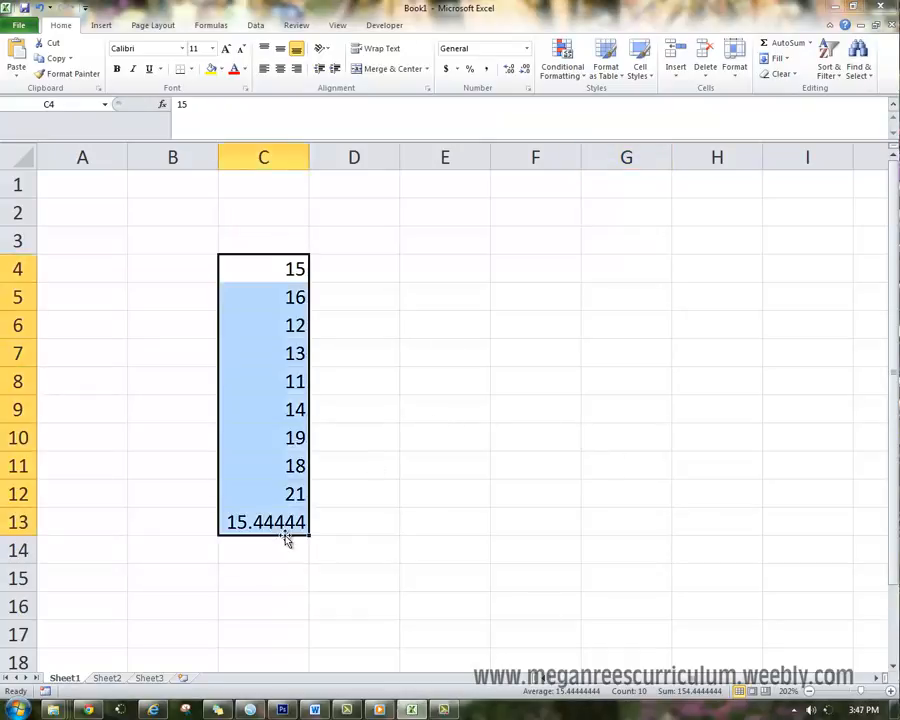
Step: Select C13 to inspect the AVERAGE formula for C4:C12
click(258, 524)
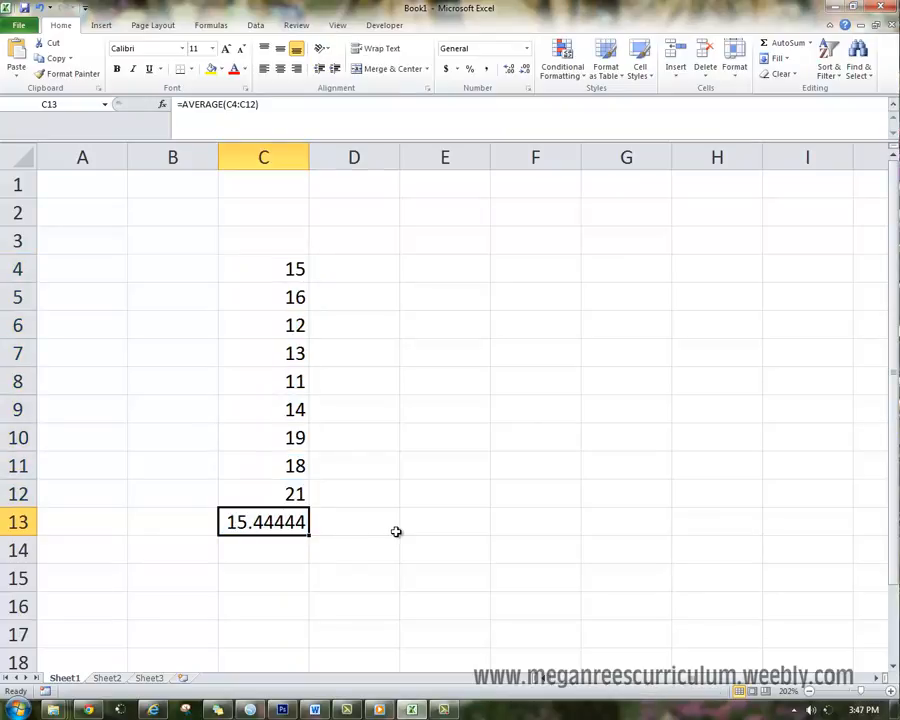
Step: Format the average in C13 as a Number with 1 decimal place
right_click(258, 522)
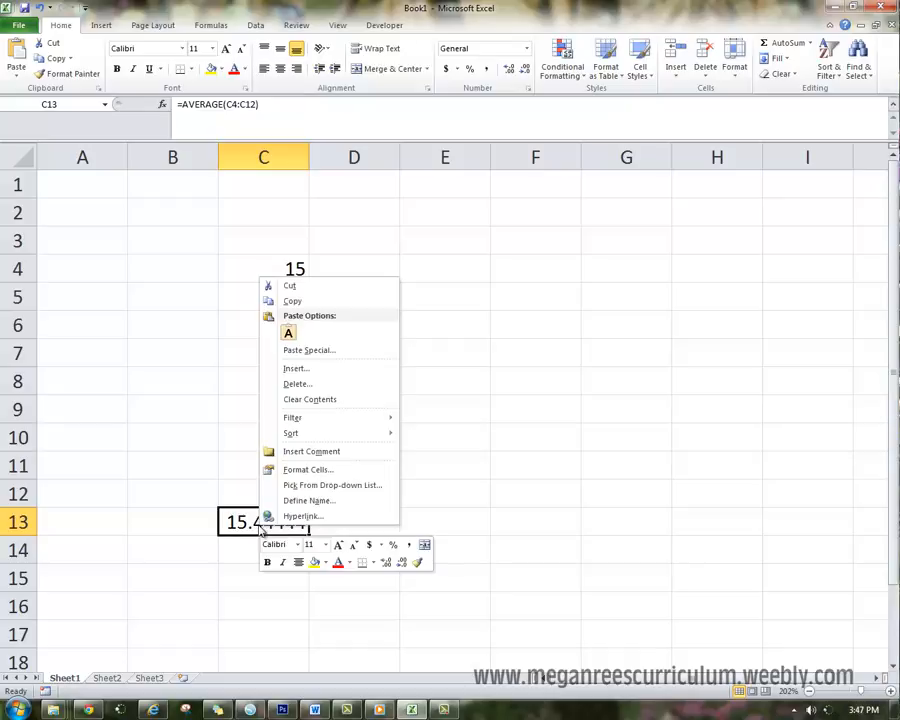
click(311, 472)
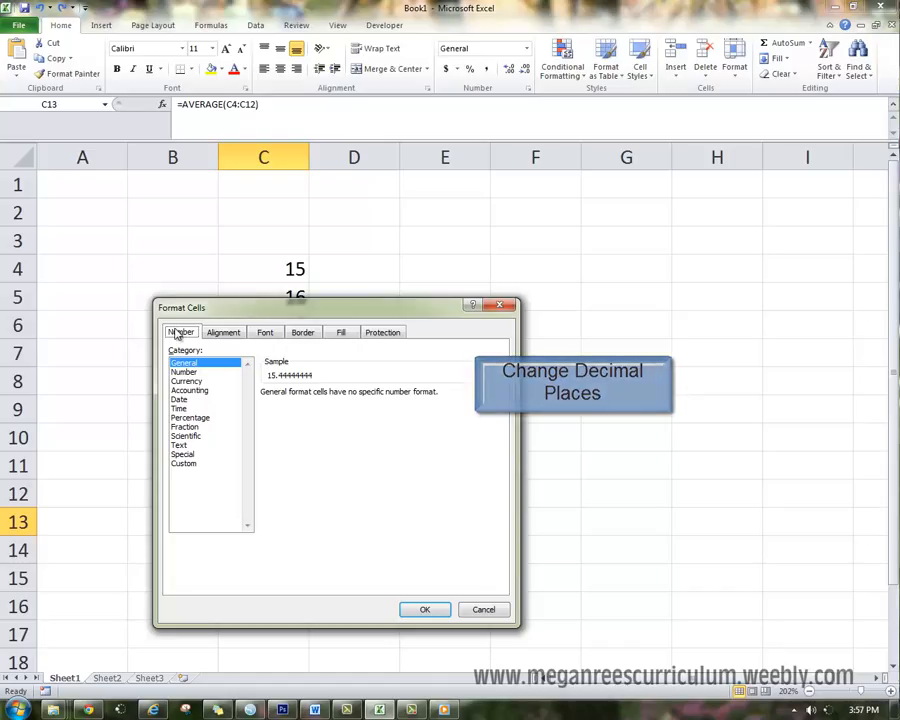
click(183, 373)
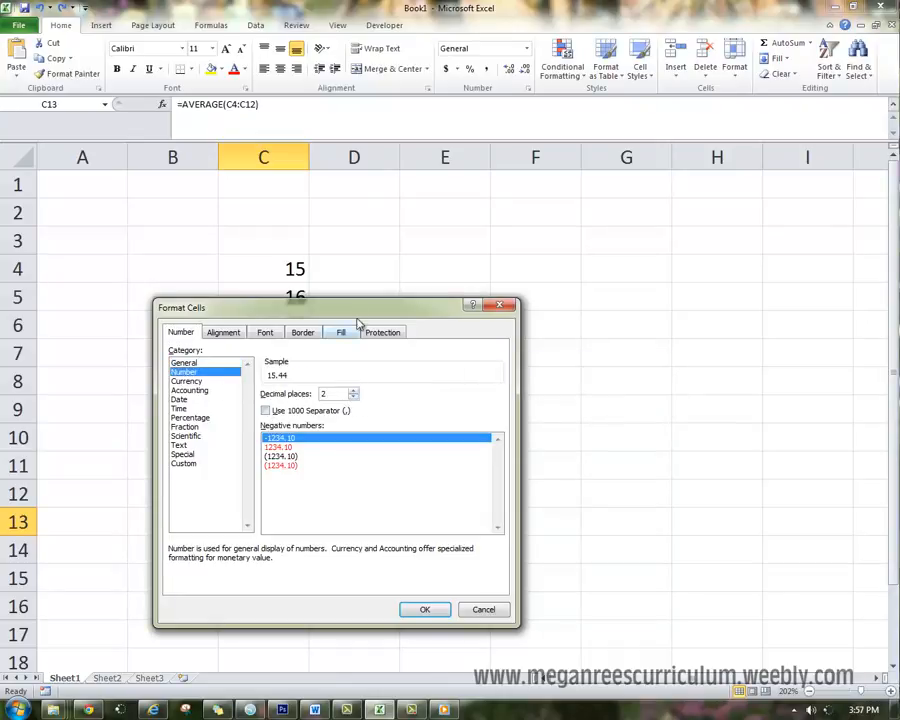
drag(352, 311, 557, 254)
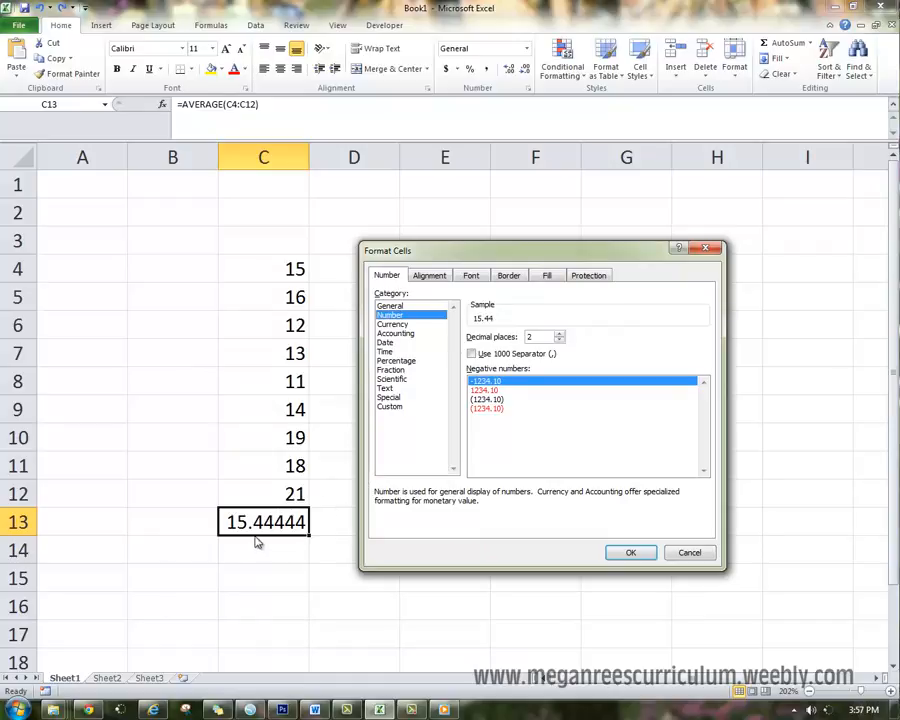
click(559, 340)
click(622, 556)
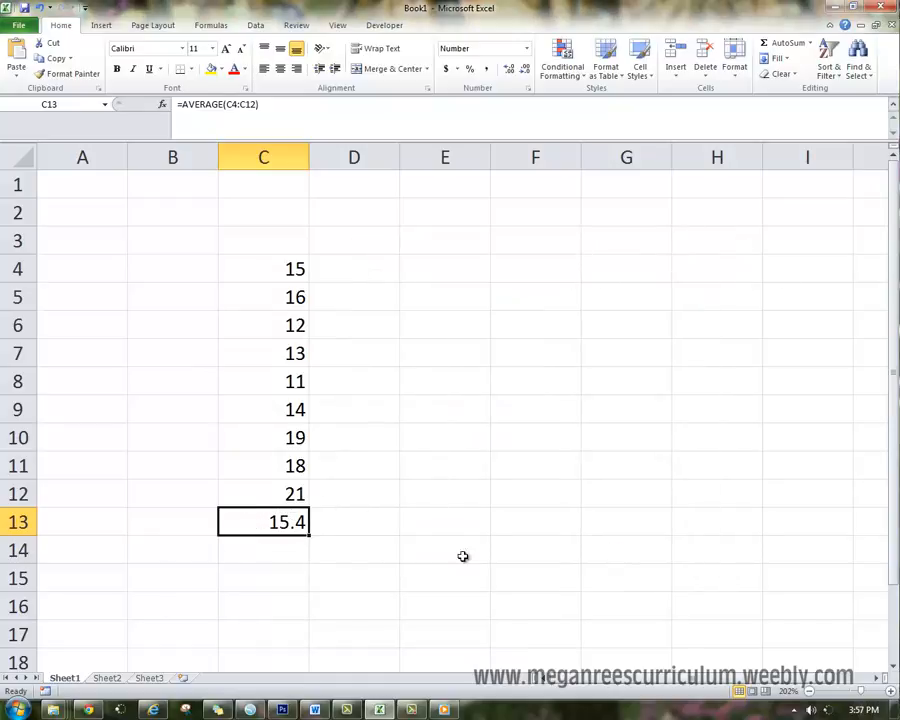
Step: Reduce the number format of C13 to 0 decimal places
right_click(301, 519)
click(350, 465)
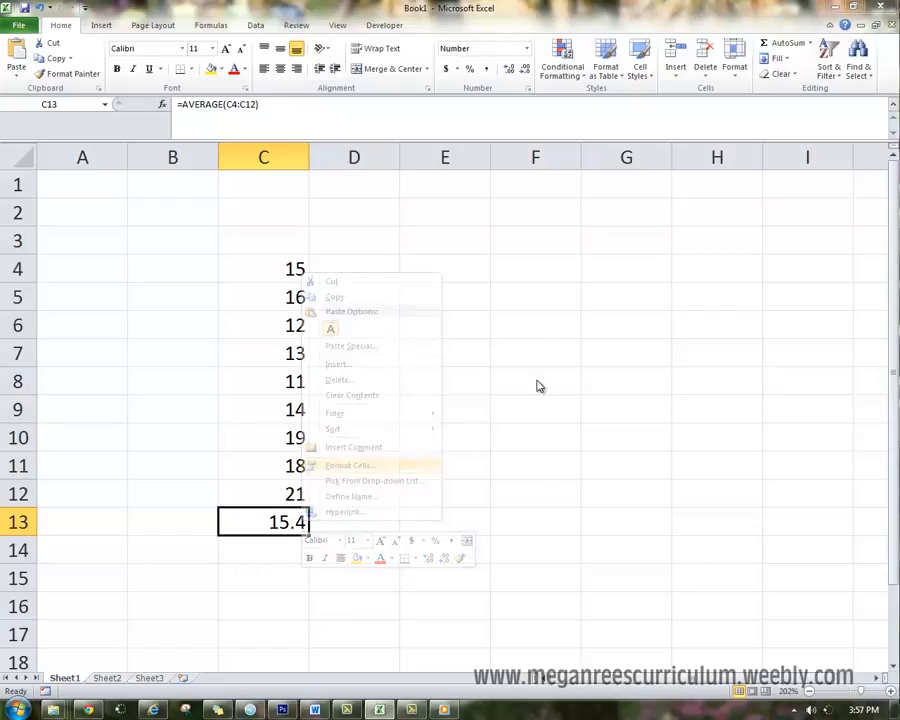
click(378, 387)
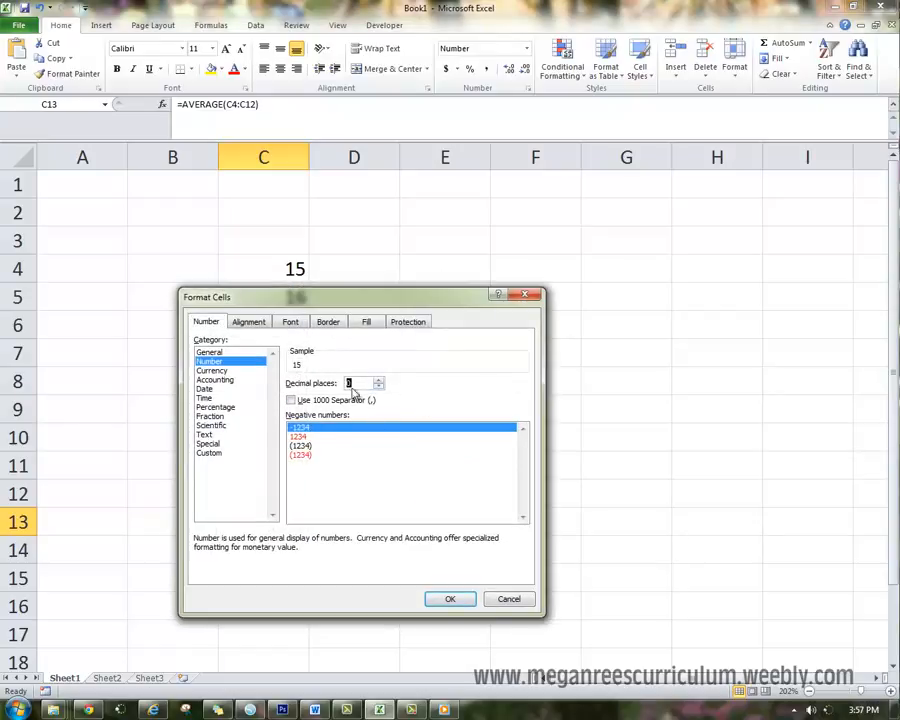
click(450, 598)
click(470, 511)
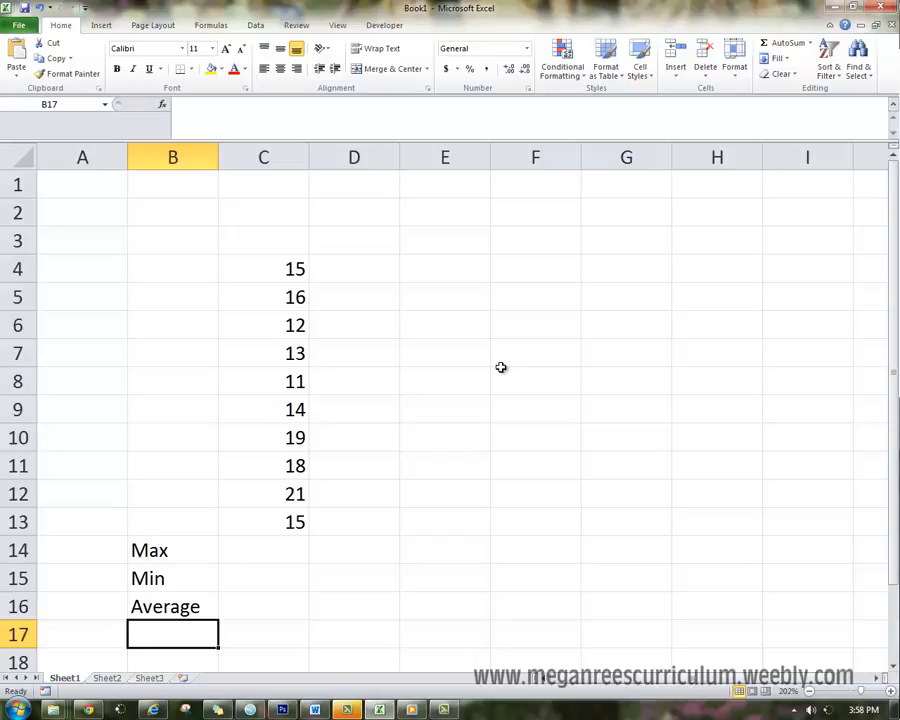
click(810, 44)
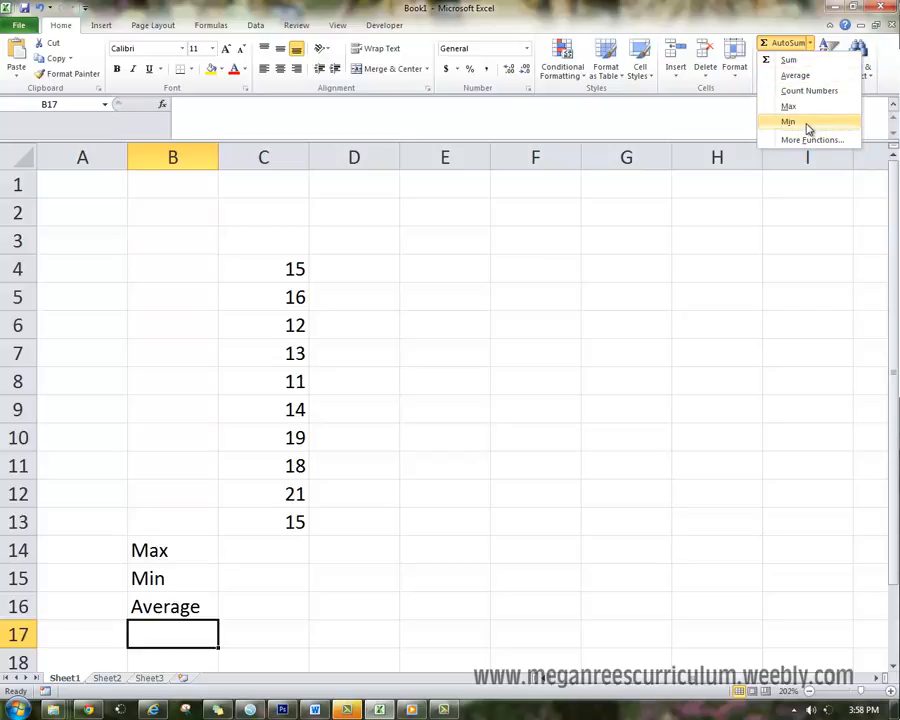
click(556, 371)
drag(288, 269, 290, 553)
click(262, 605)
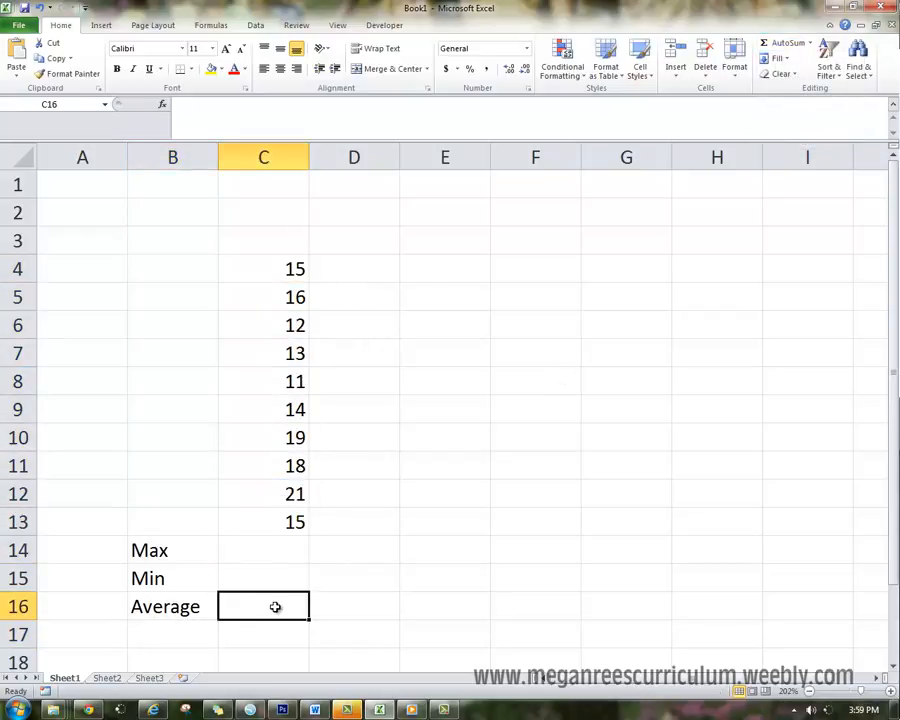
Step: Find the largest number in C4:C13 with the Max function, placing the result in C14 beside the Max label
drag(292, 262, 298, 522)
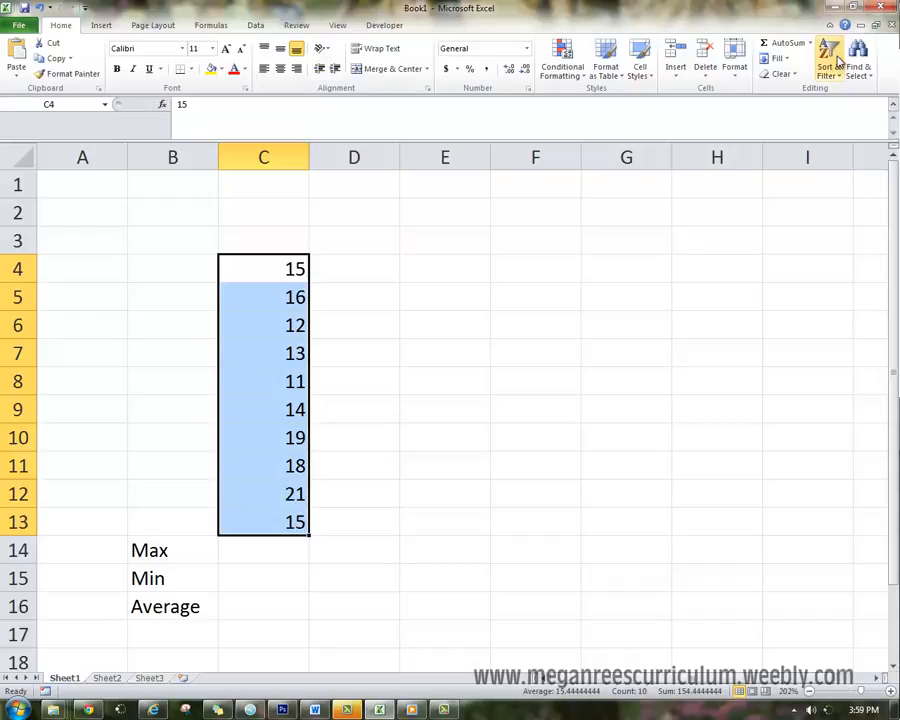
click(810, 43)
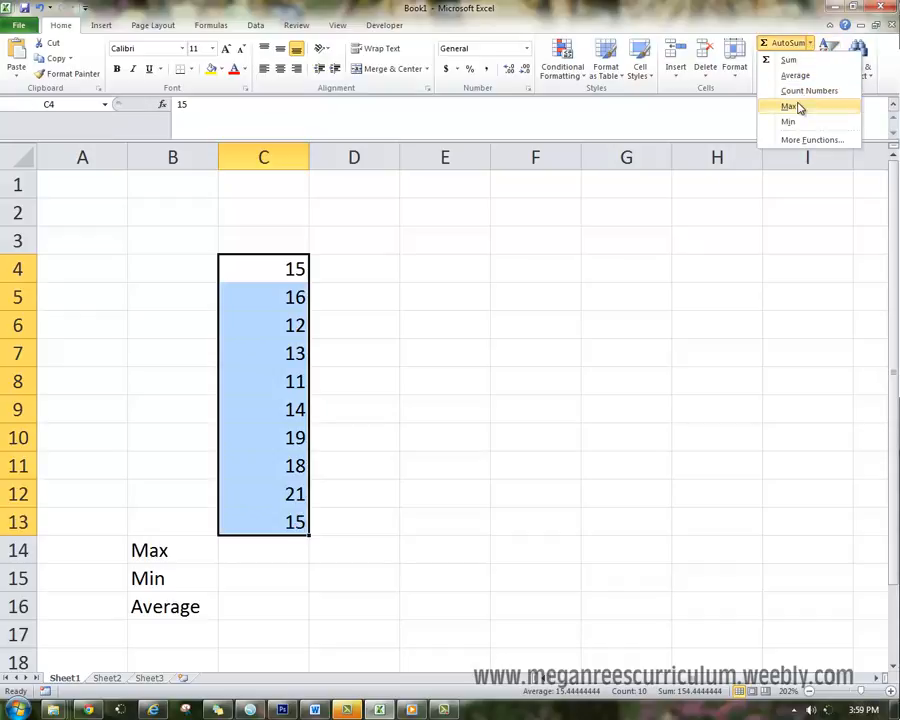
click(798, 107)
click(245, 586)
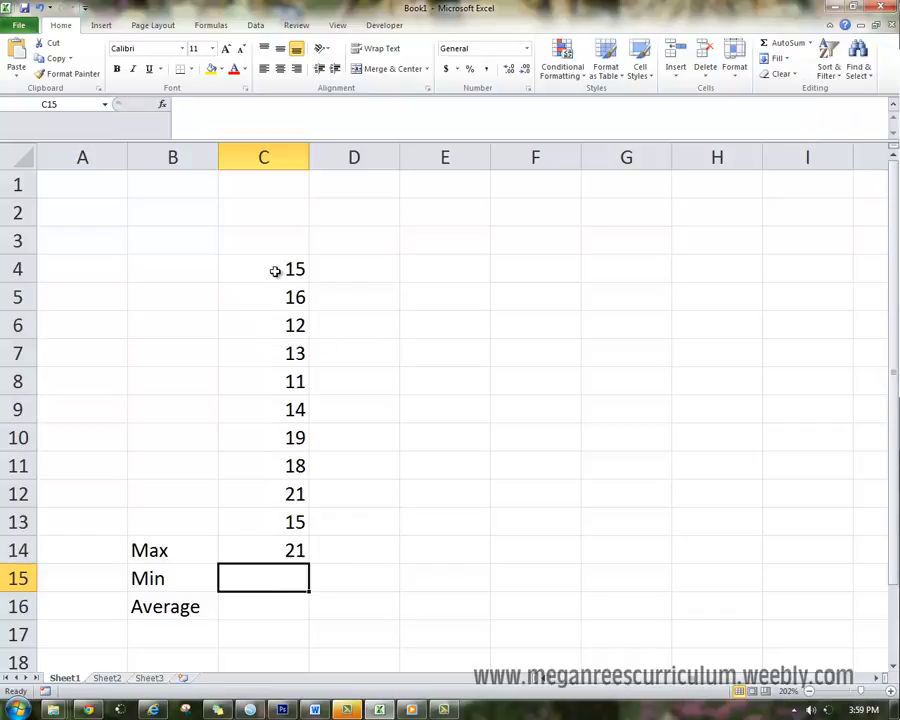
Step: Enter a MIN formula for C4:C13 in C15 beside the Min label
drag(274, 266, 249, 549)
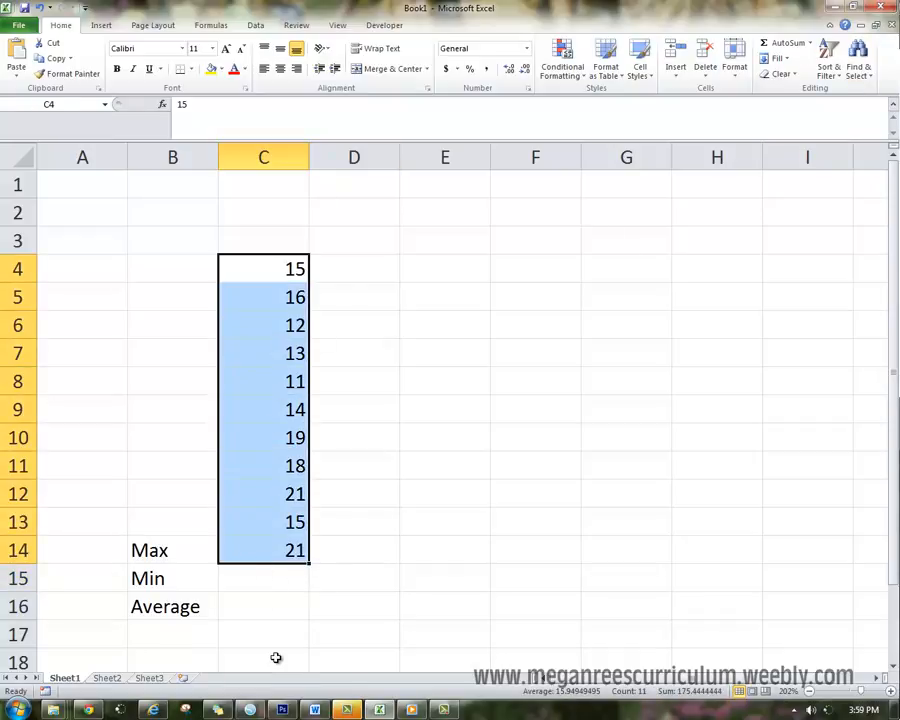
click(271, 611)
click(273, 585)
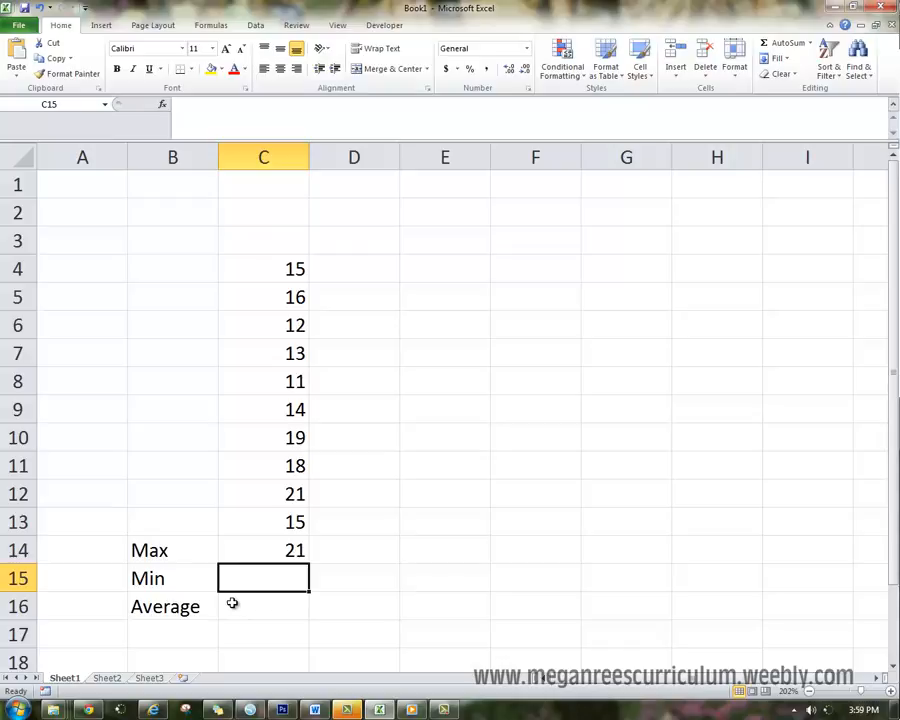
text(=min)
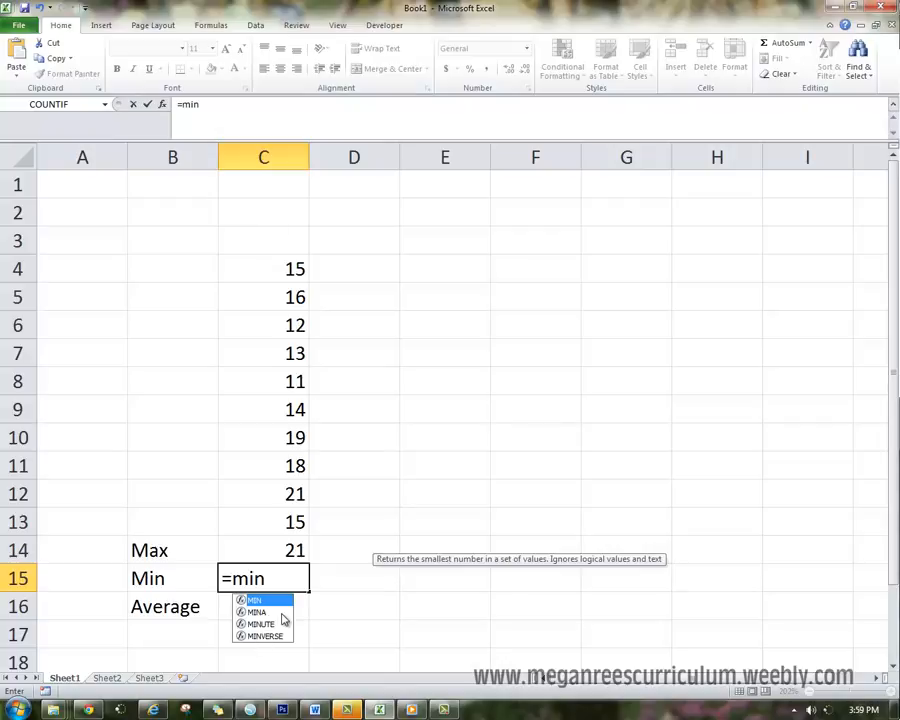
text(()
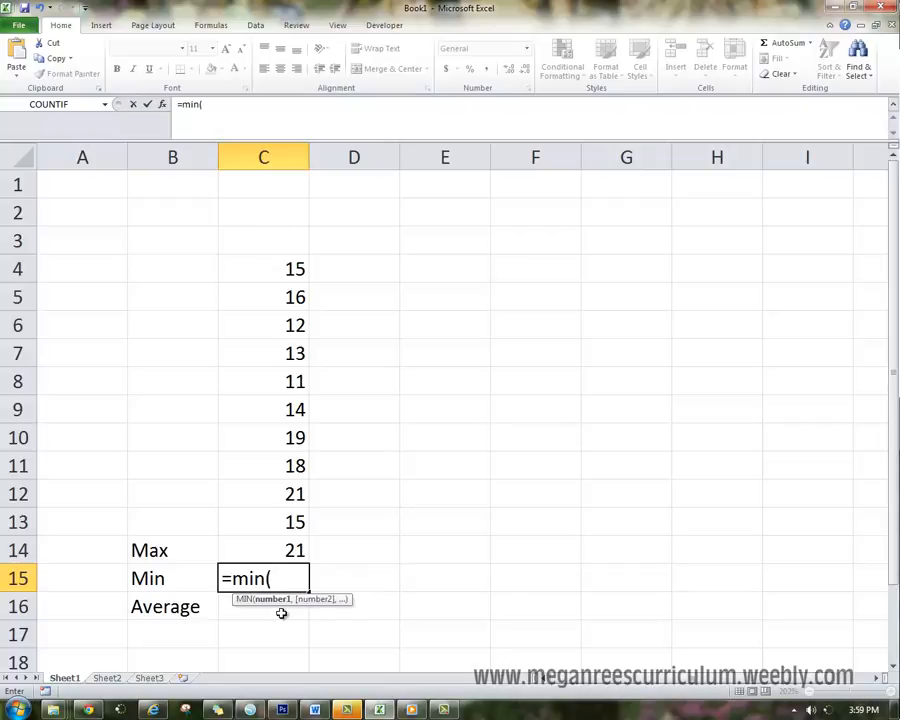
drag(293, 265, 296, 531)
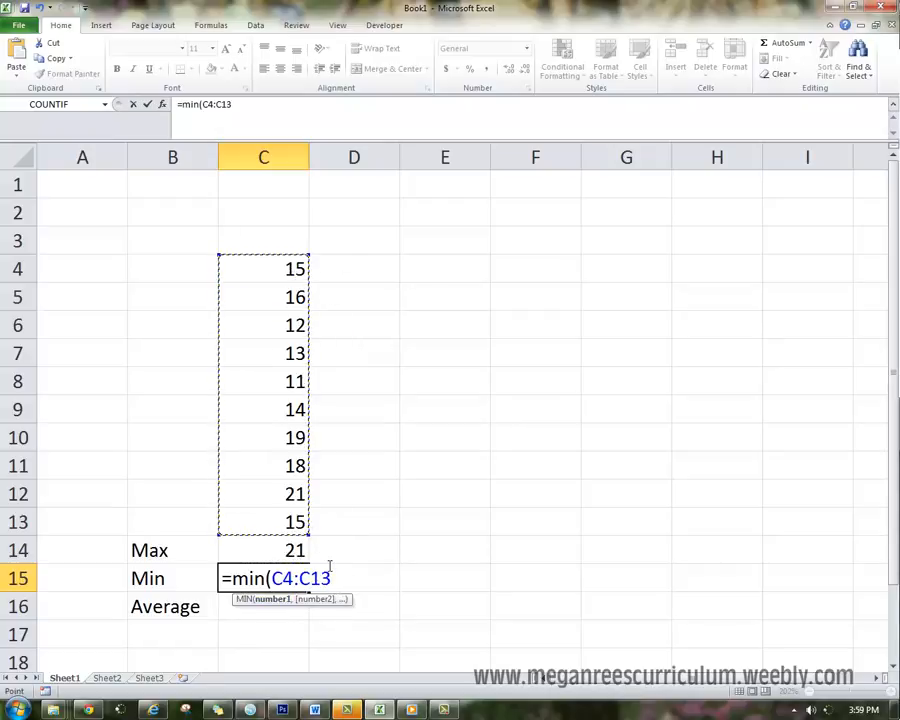
key(Return)
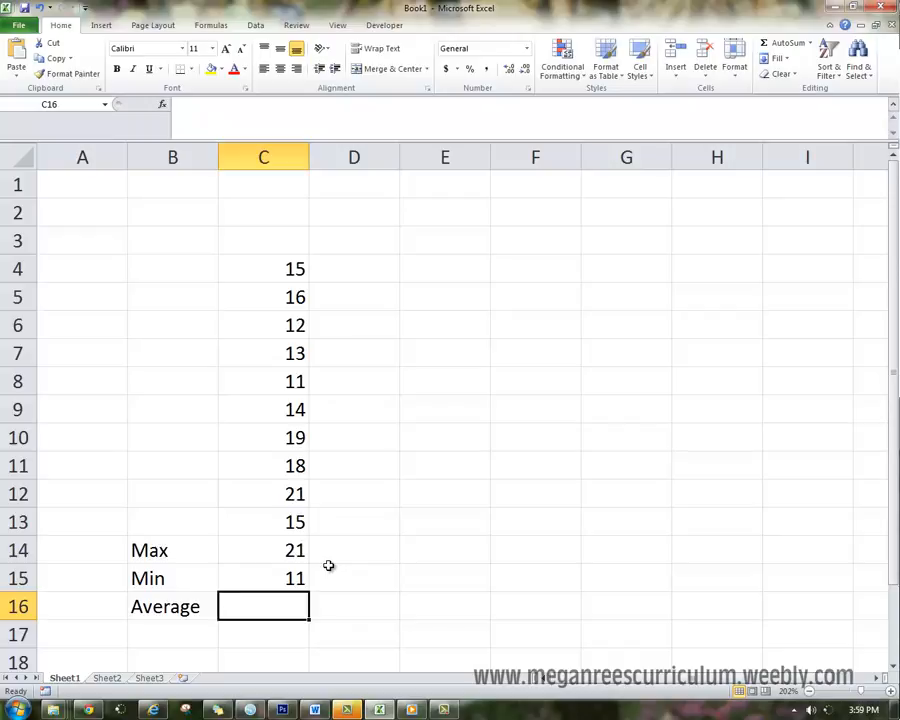
Step: Enter an AVERAGE formula for C4:C13 in C16 and clear the result
text(=average()
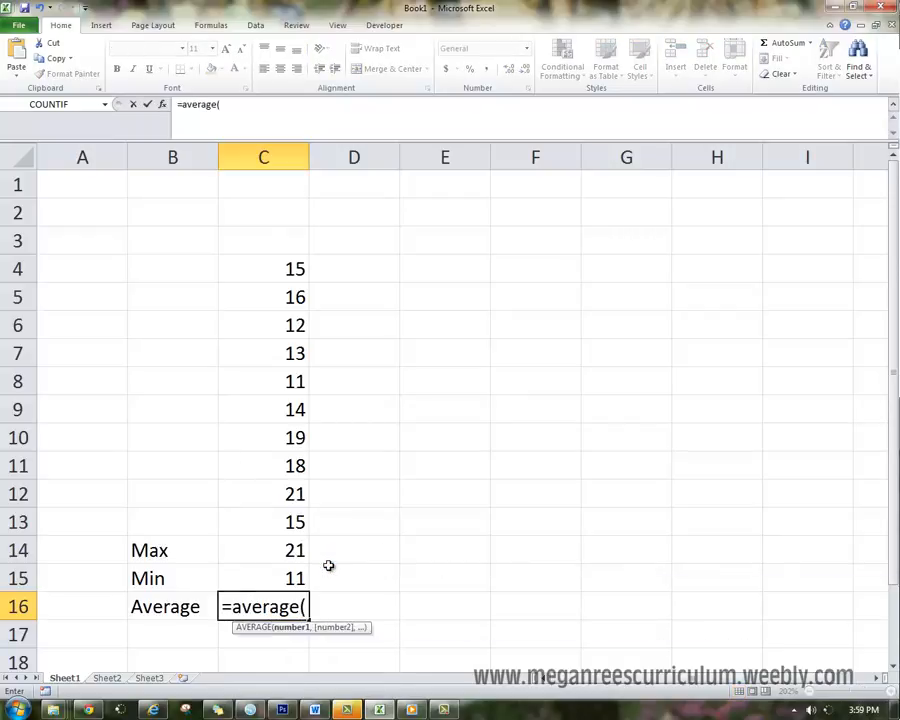
drag(287, 267, 302, 524)
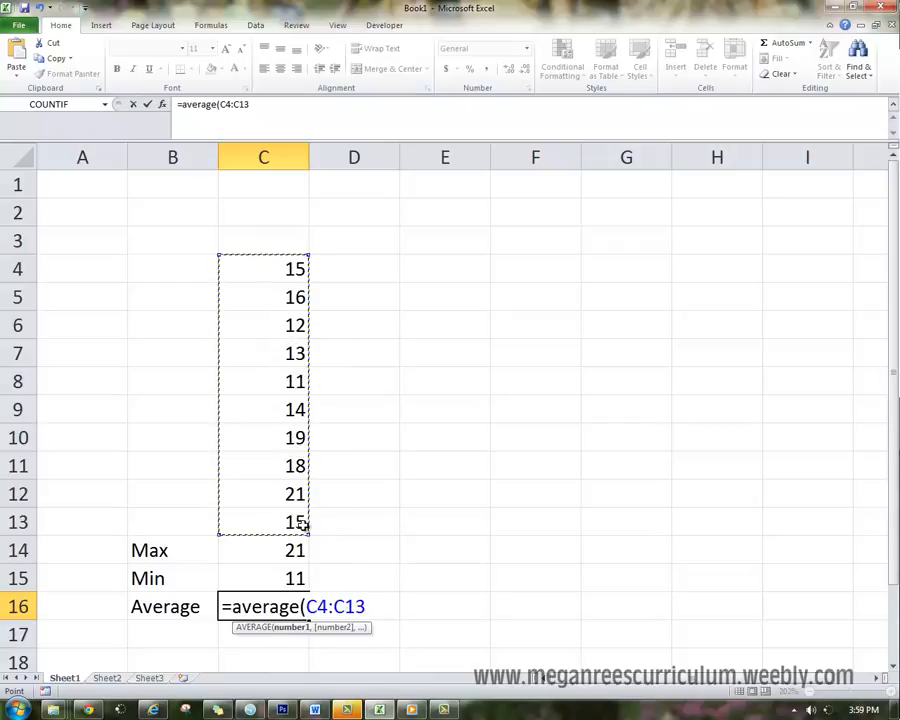
key(Return)
click(295, 609)
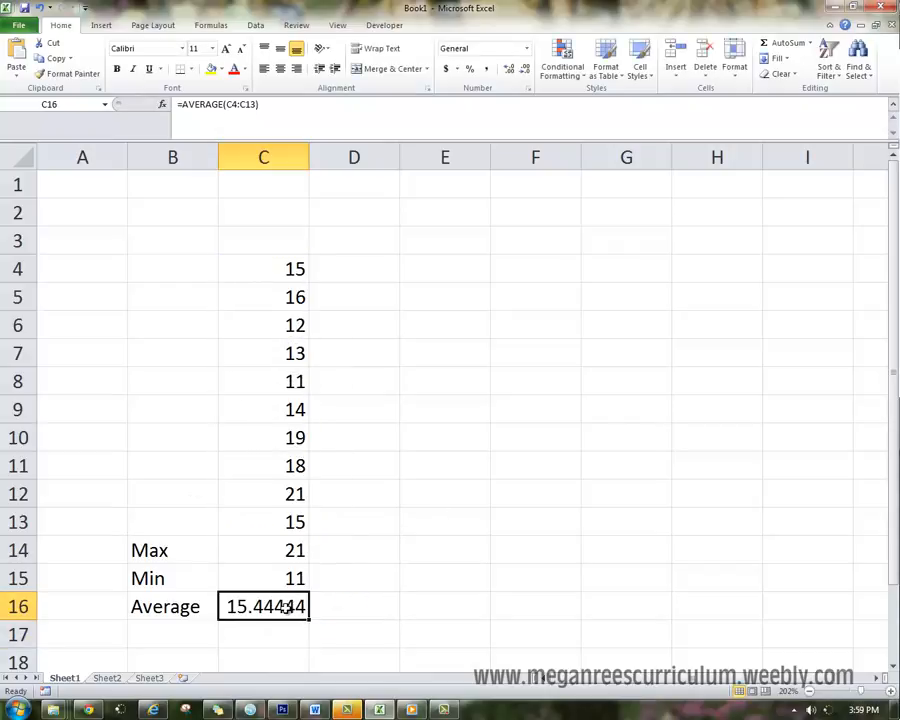
key(Delete)
Step: Average the too-long range C4:C15 into C16 with the Average function, inspect the formula and clear the result
drag(281, 262, 250, 574)
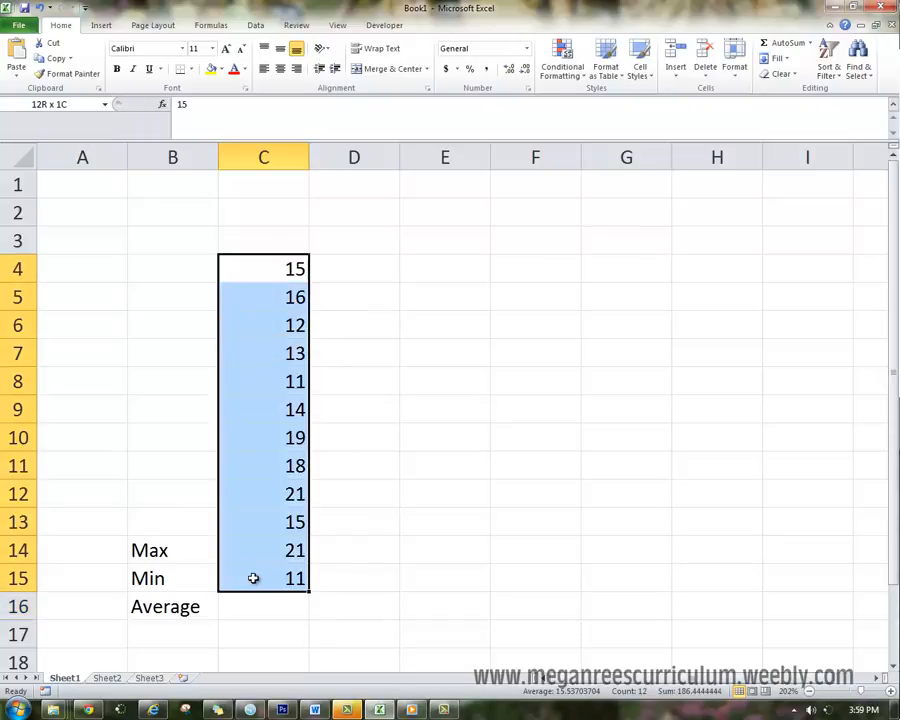
click(812, 44)
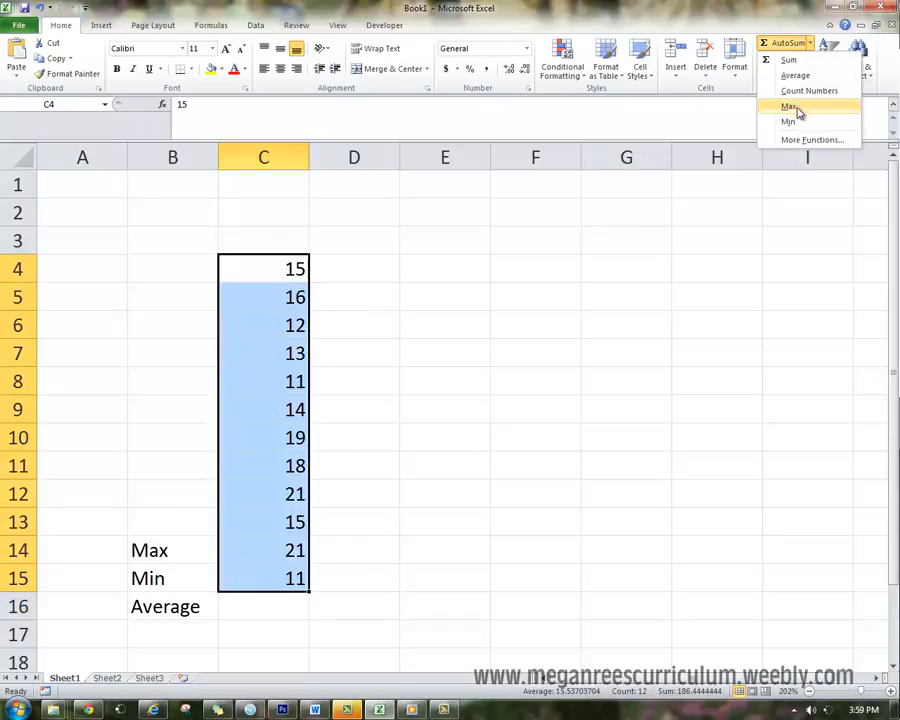
click(795, 75)
click(437, 522)
click(276, 596)
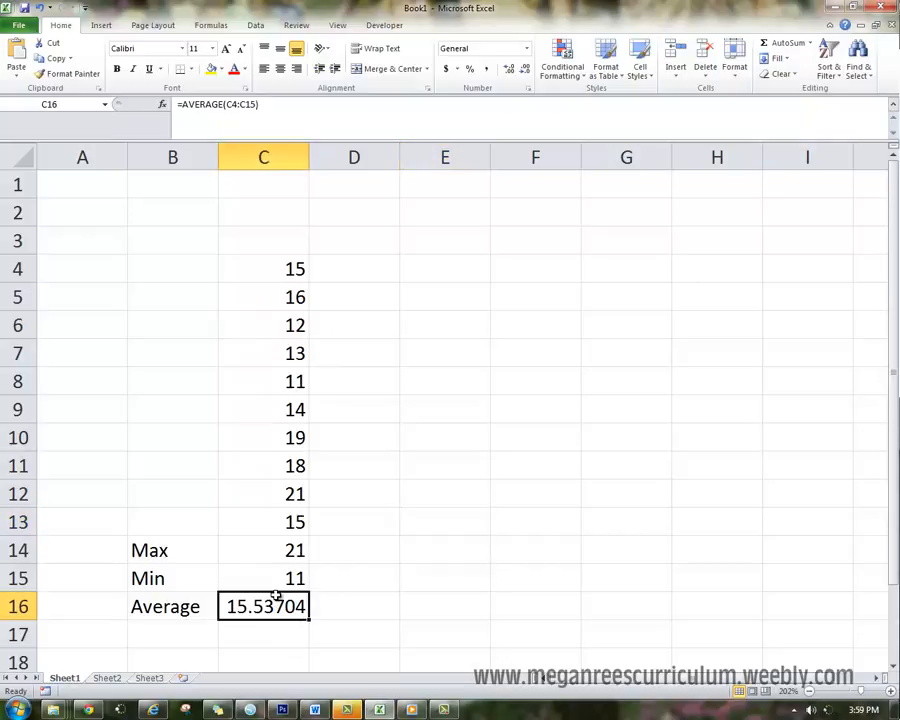
click(398, 551)
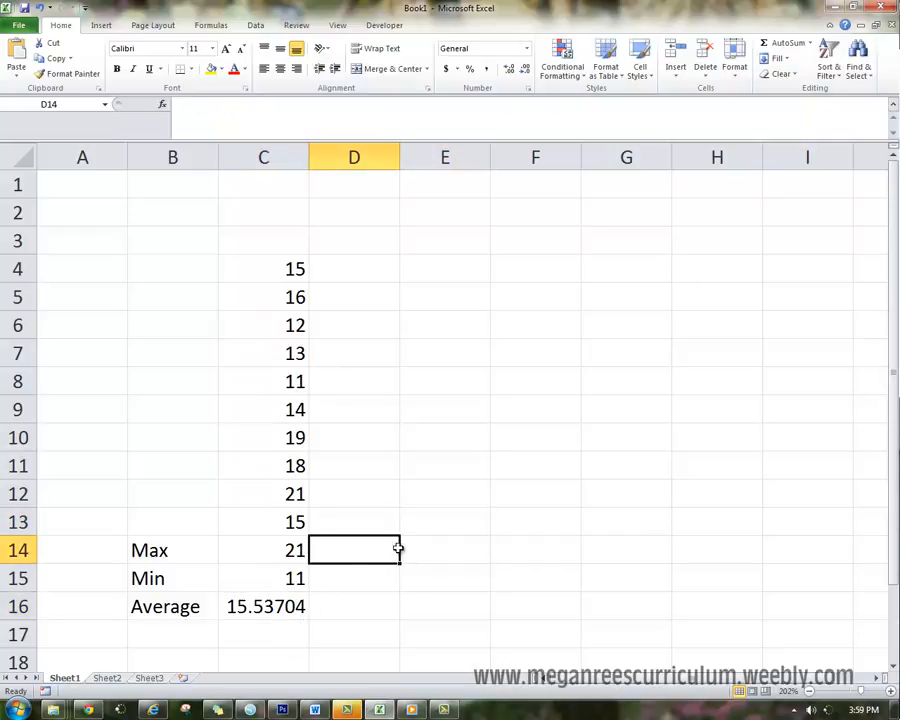
click(267, 599)
key(Delete)
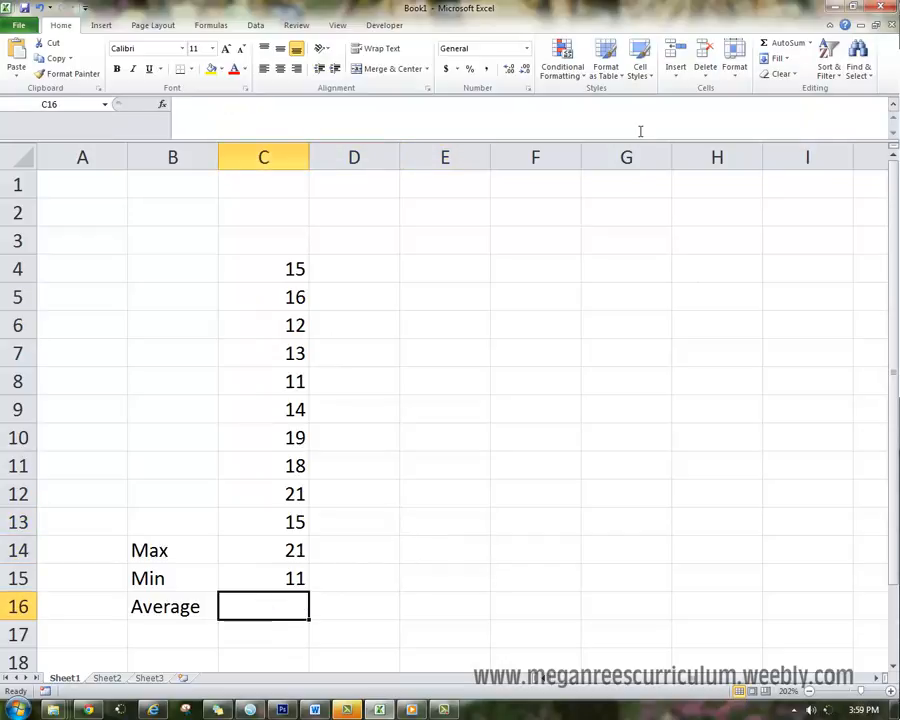
click(809, 43)
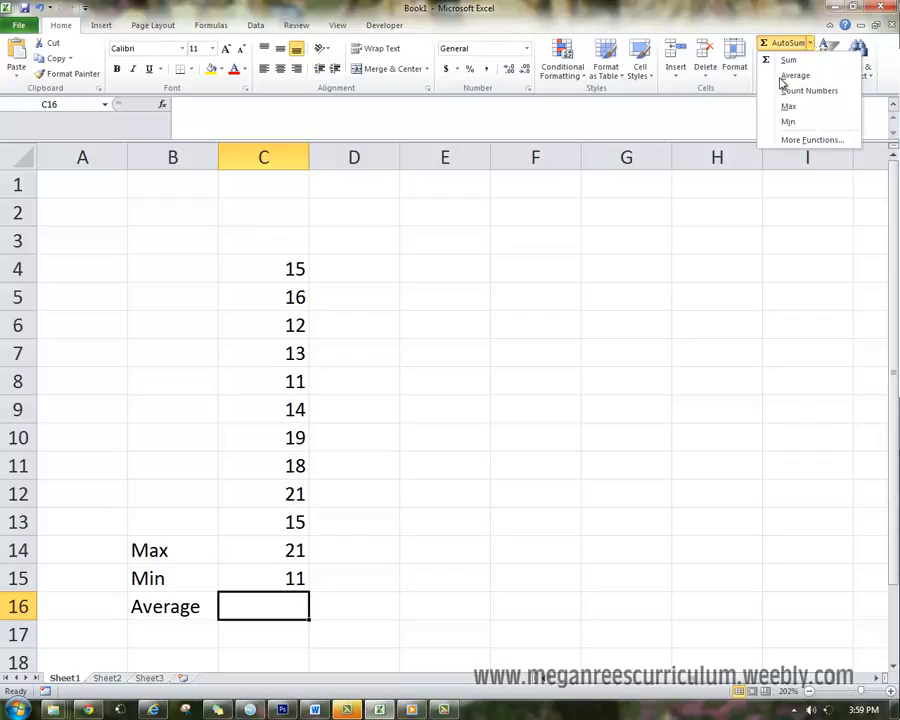
click(264, 598)
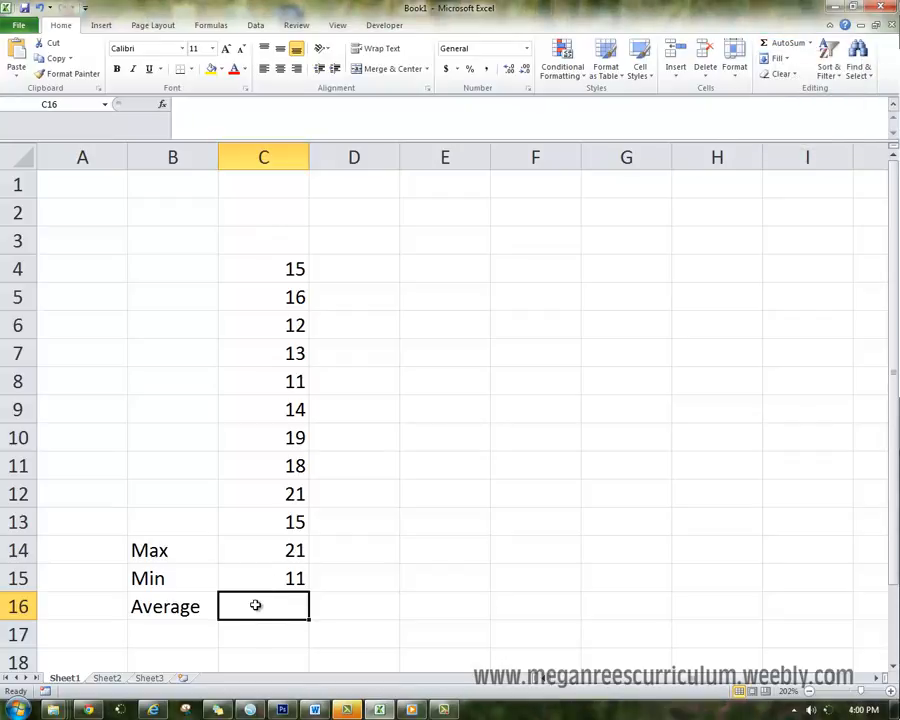
text(=)
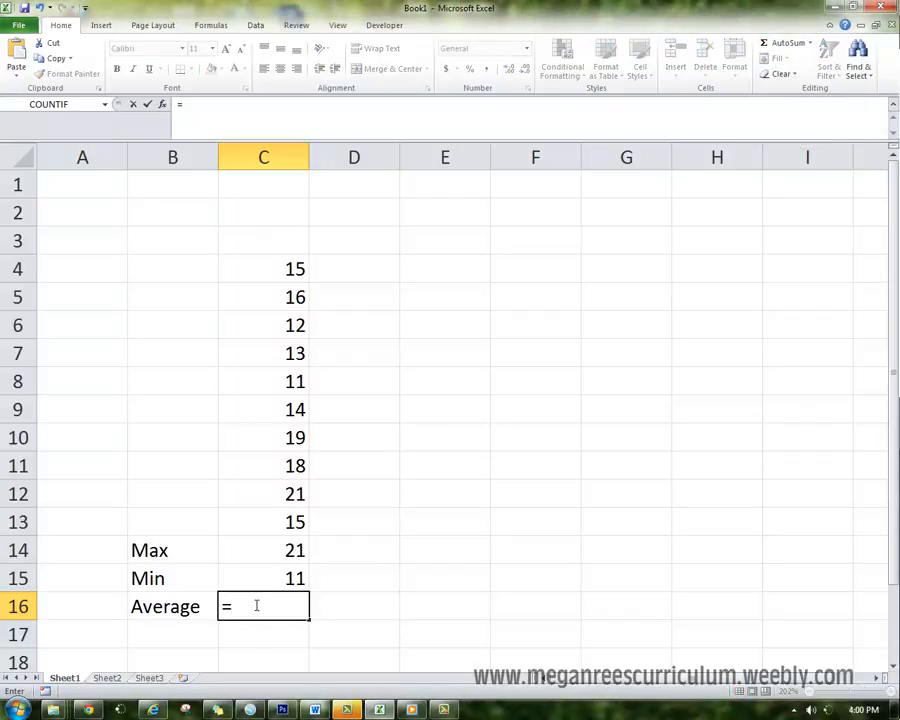
text(FIN)
key(BackSpace)
key(BackSpace)
key(BackSpace)
text(A)
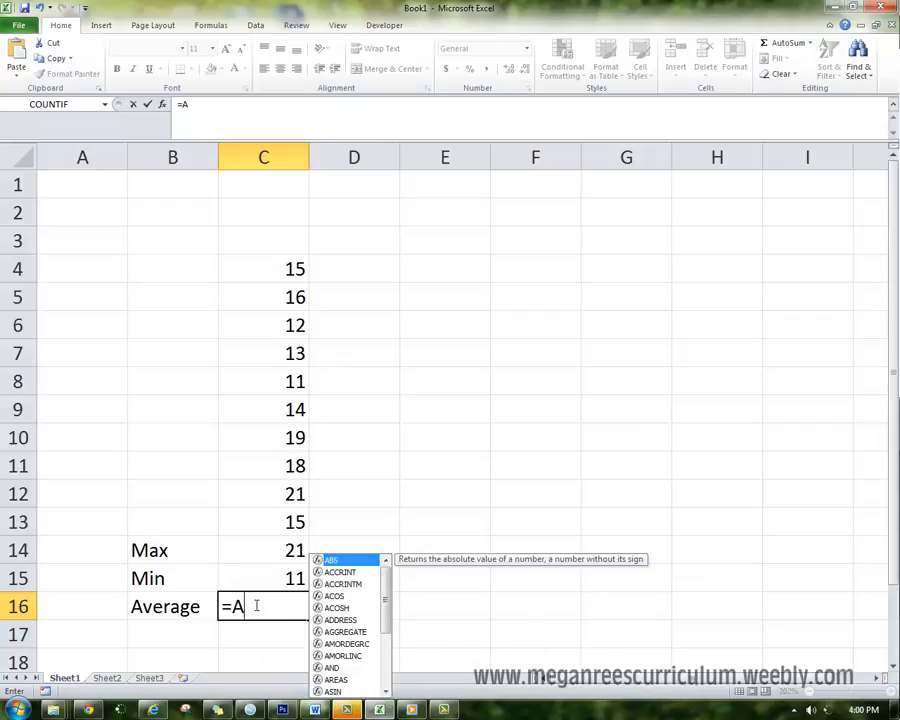
text(VE)
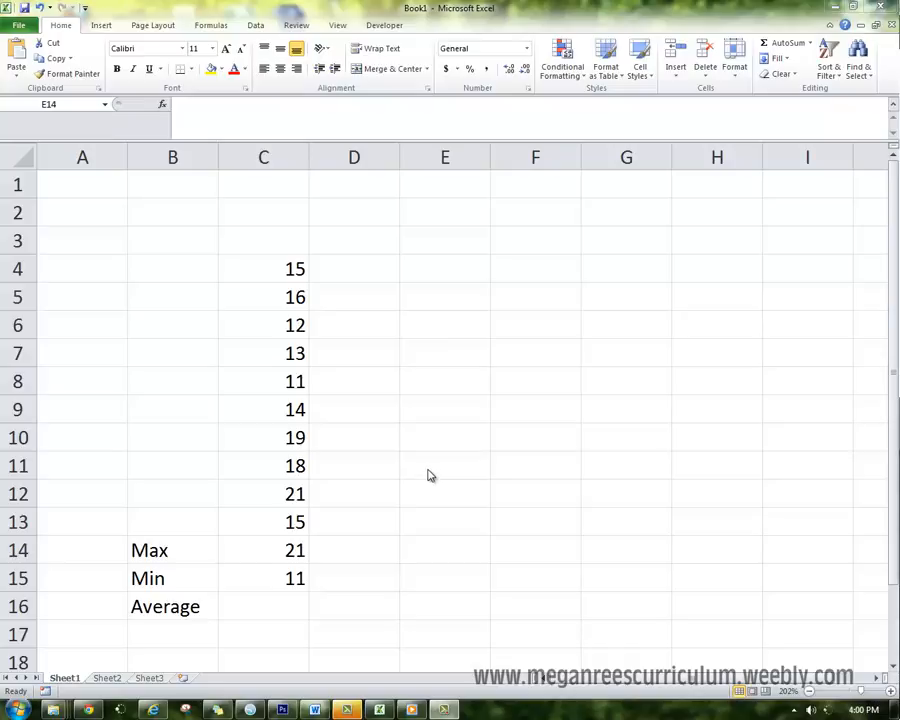
Step: Look at Sheet2 and Sheet3 of the workbook and return to Sheet1
click(107, 678)
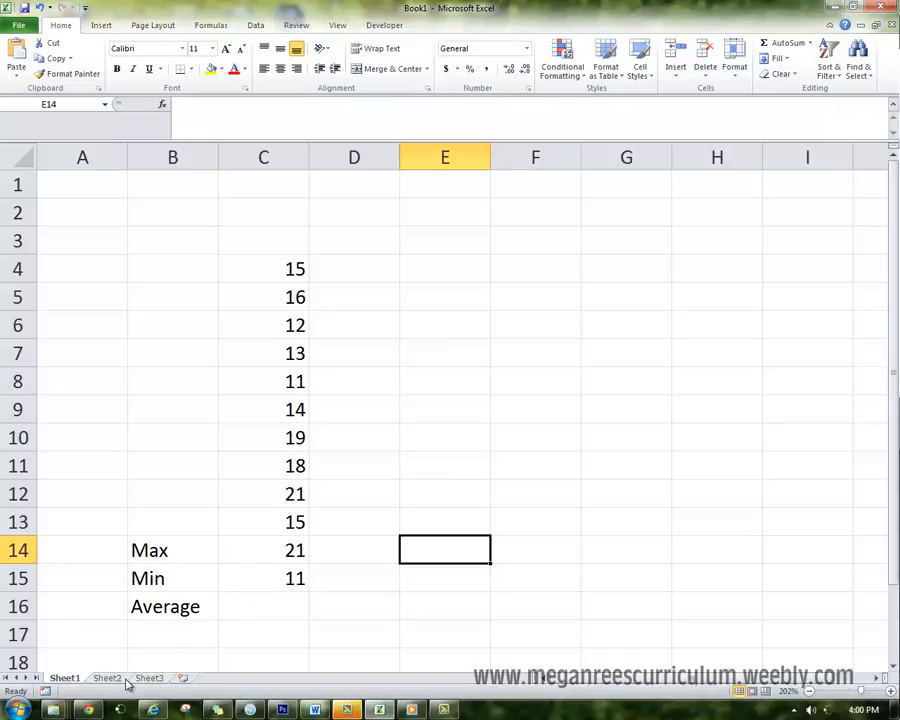
click(148, 678)
click(107, 678)
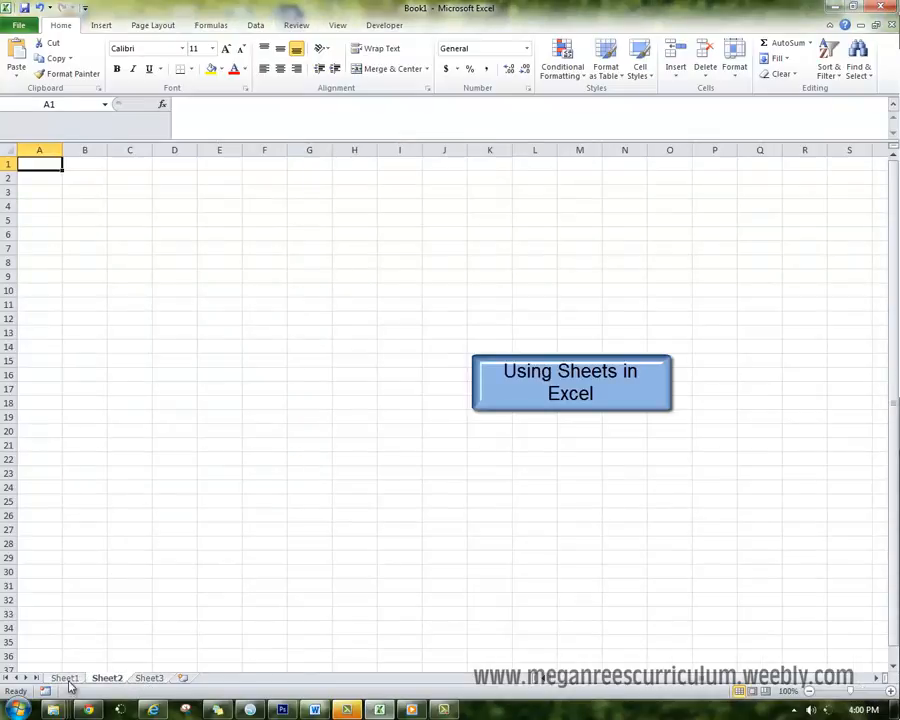
click(66, 680)
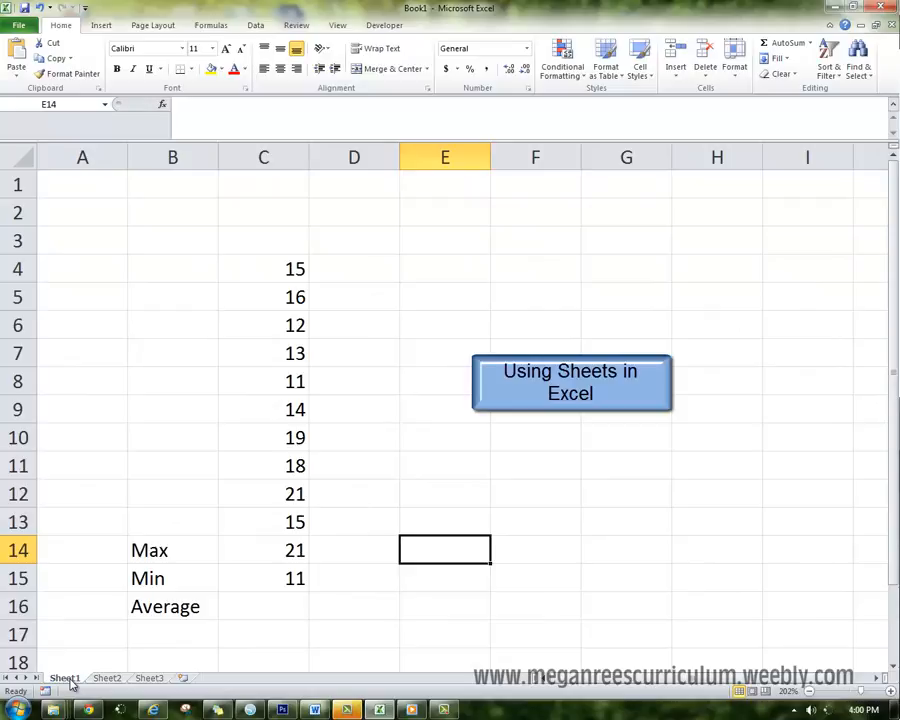
Step: Insert two new worksheets after Sheet3 and delete the second of them
click(107, 678)
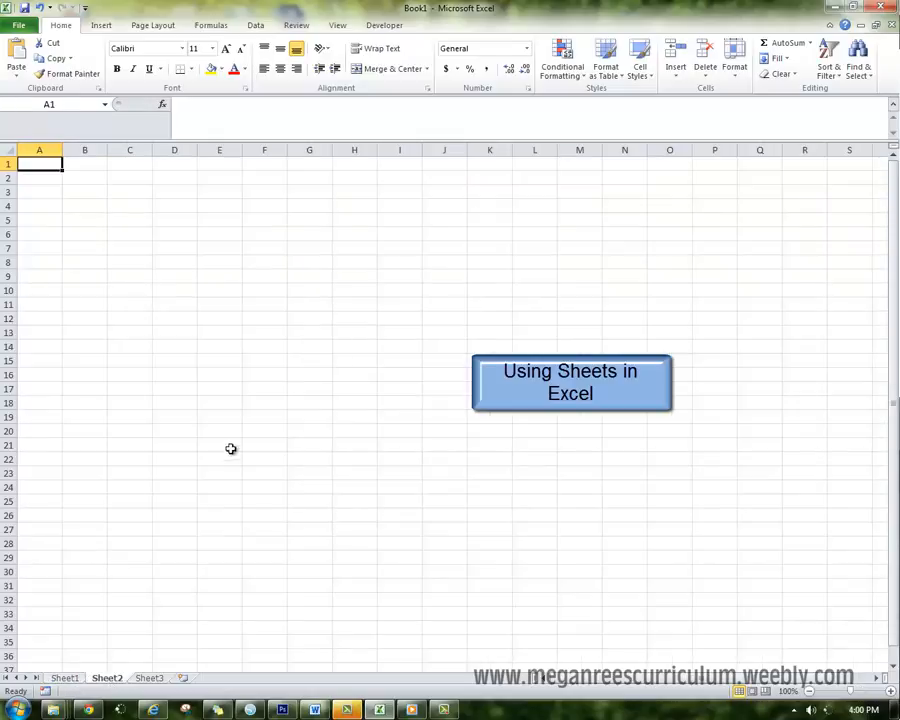
click(162, 680)
click(184, 678)
click(223, 678)
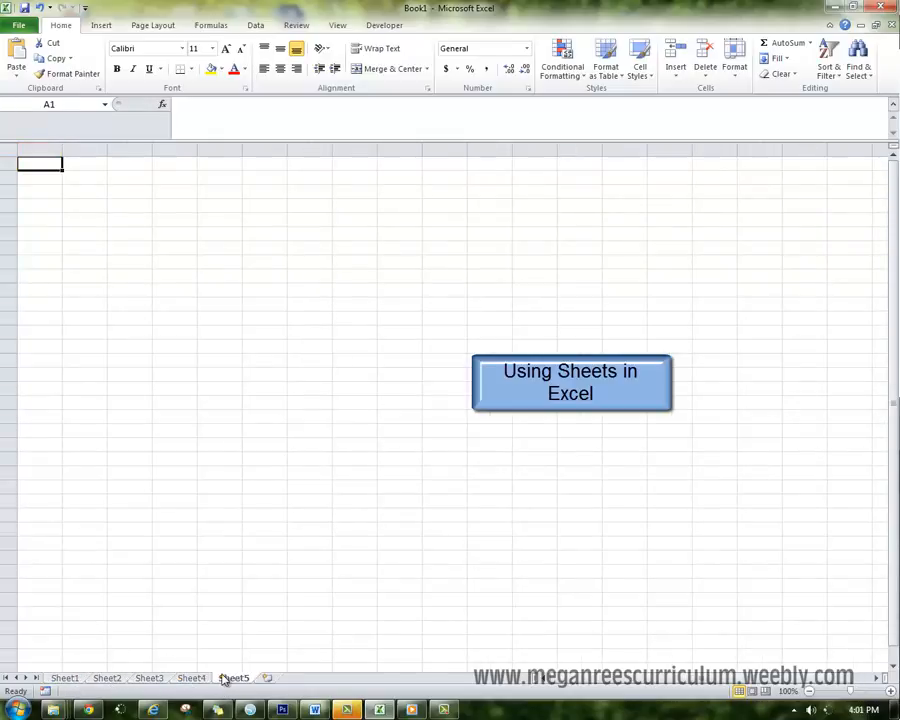
right_click(236, 679)
click(259, 541)
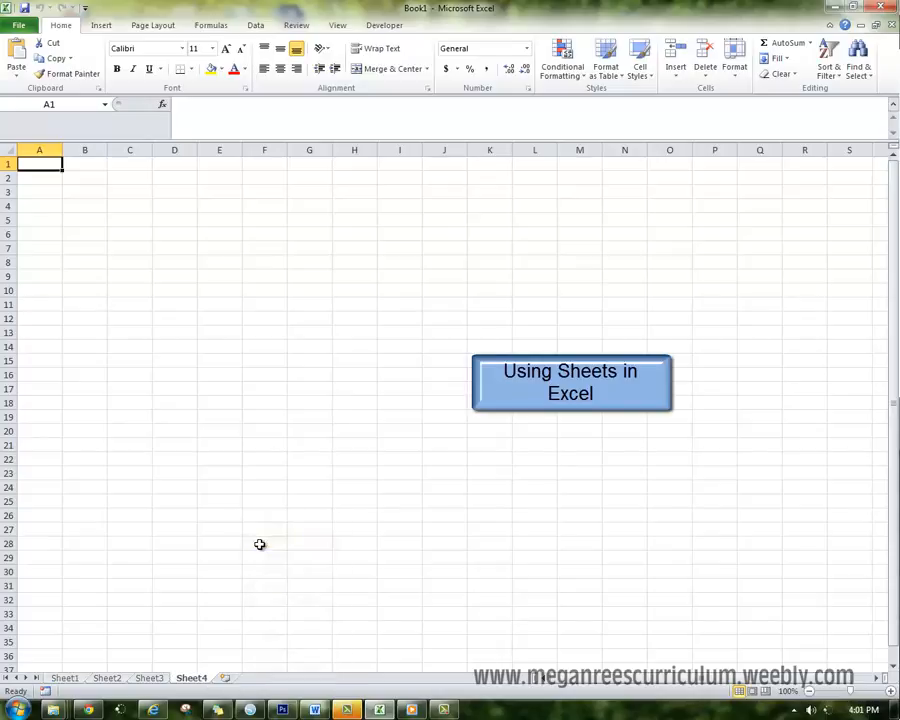
Step: Rename the Sheet4 worksheet as cfgdgf
double_click(197, 678)
text(cfgd)
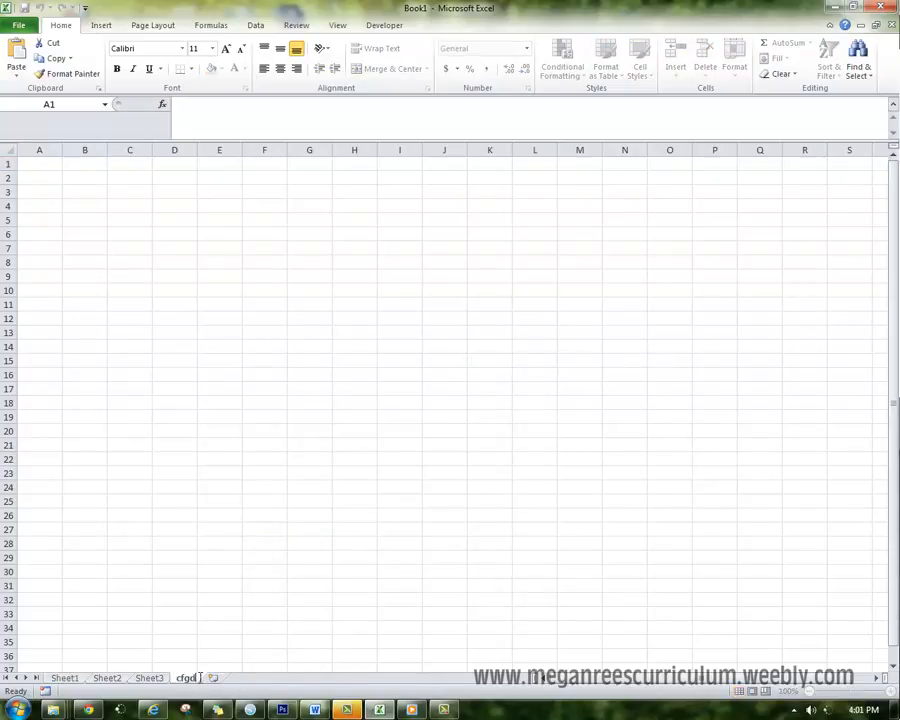
text(f)
click(201, 656)
Step: Set the tab color of the cfgdgf sheet to dark blue
right_click(198, 679)
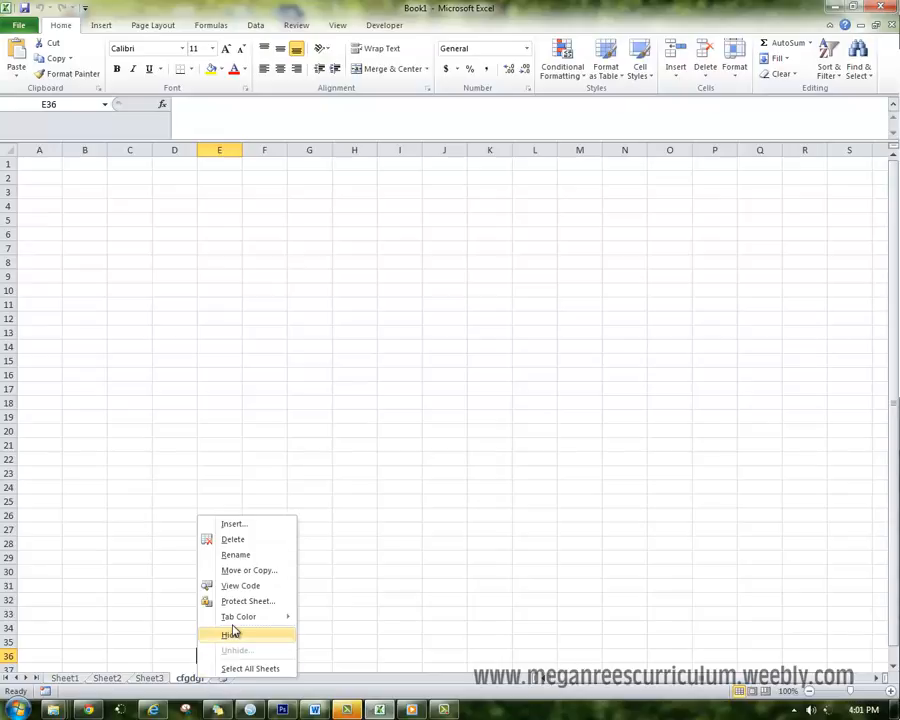
mouse_move(239, 618)
click(338, 621)
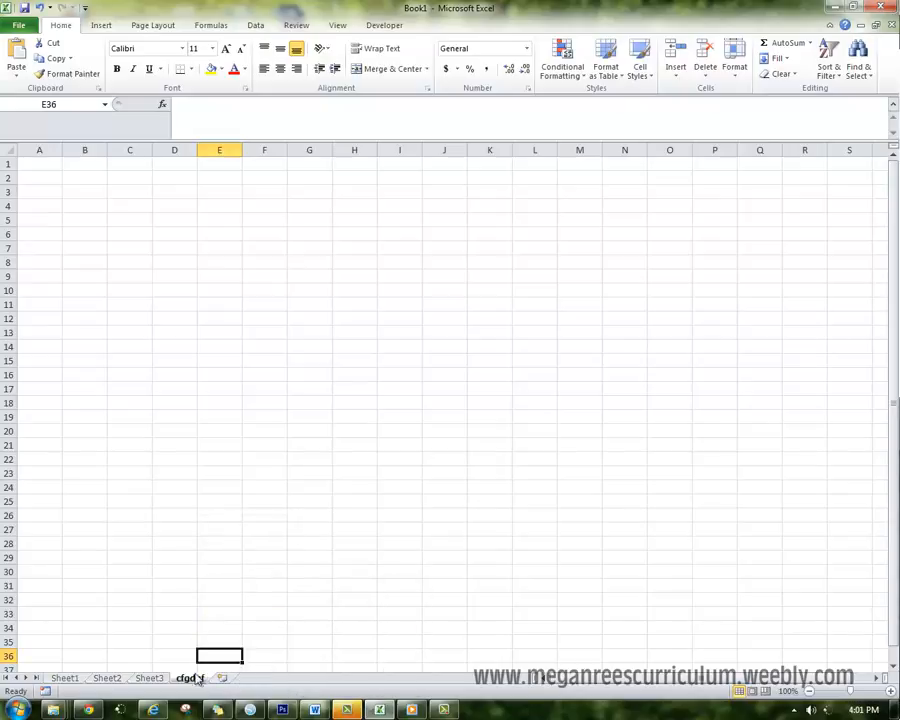
click(152, 680)
Step: Create a copy of the cfgdgf sheet in Book1, placed before Sheet1
right_click(188, 679)
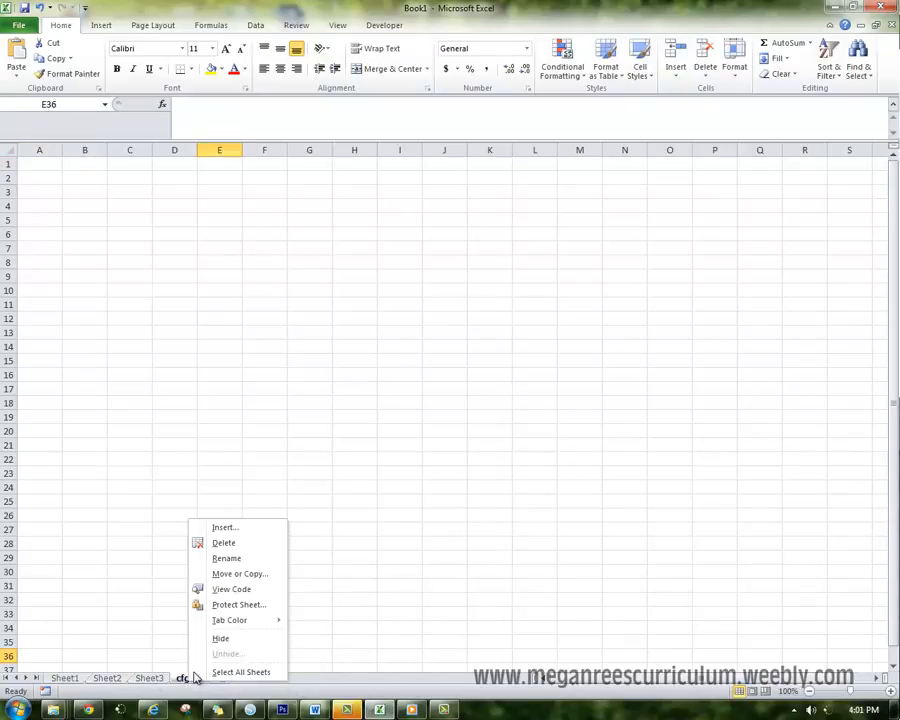
click(242, 571)
click(176, 627)
click(252, 650)
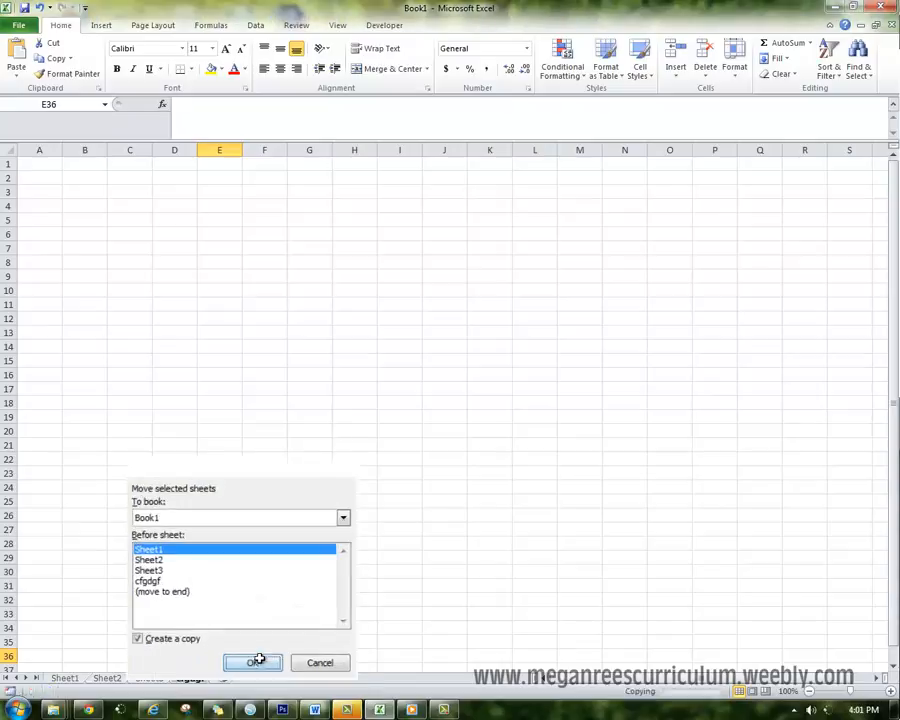
click(369, 571)
Step: Look through the workbook's sheets, including the copied cfgdgf (2) sheet and Sheet1, and finish on Sheet2
click(210, 679)
click(160, 678)
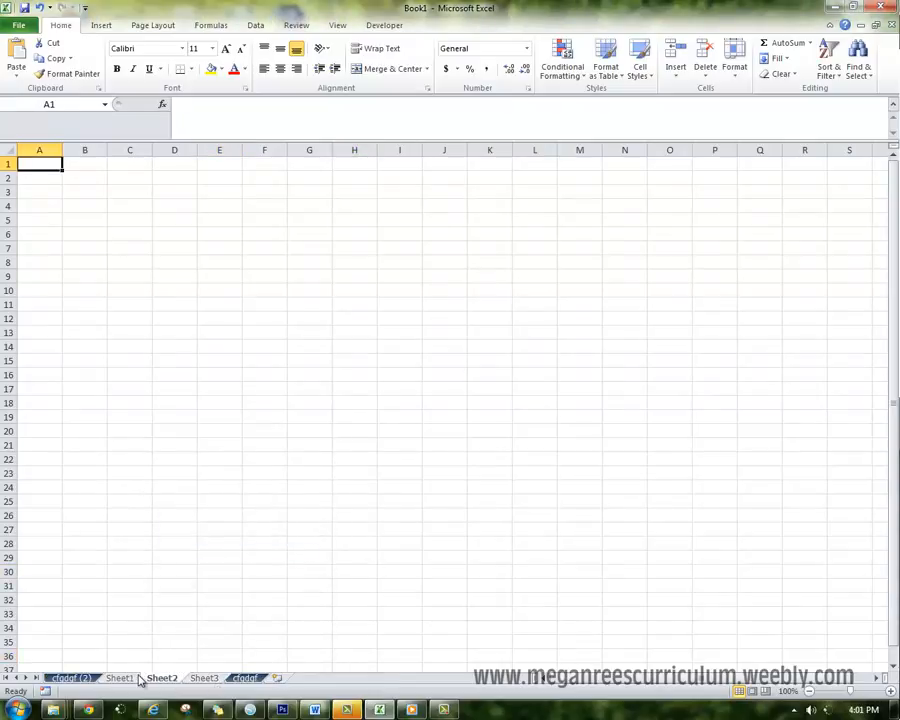
click(126, 679)
click(96, 679)
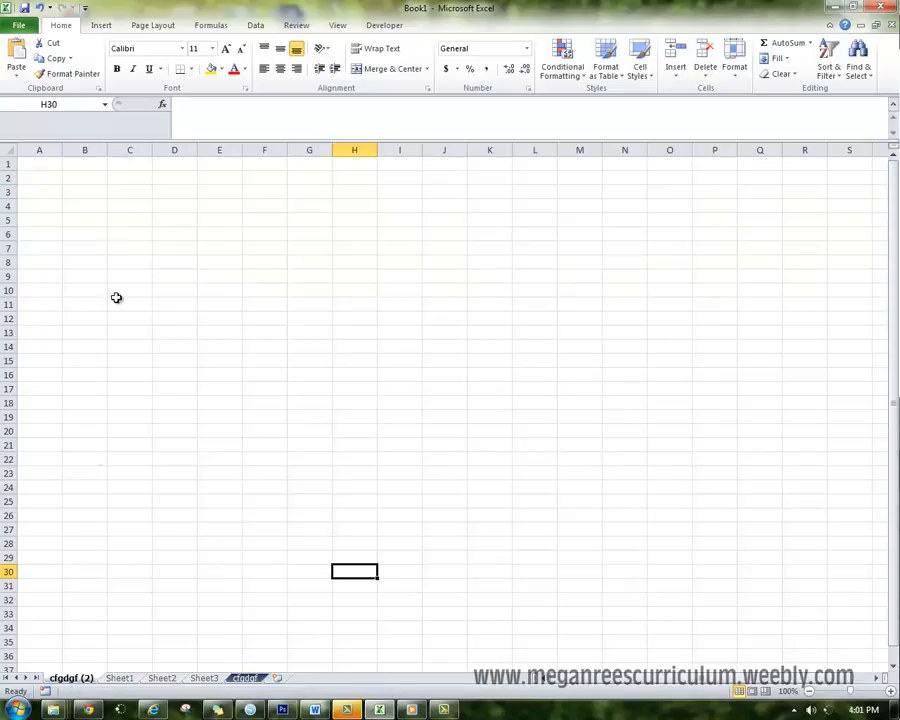
click(124, 678)
click(161, 678)
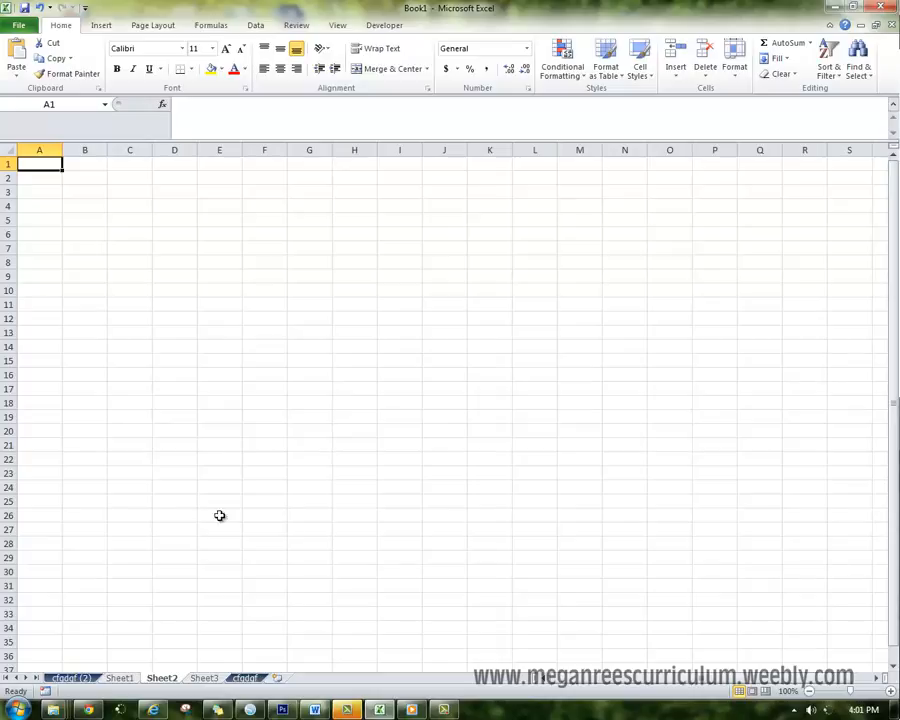
key(F10)
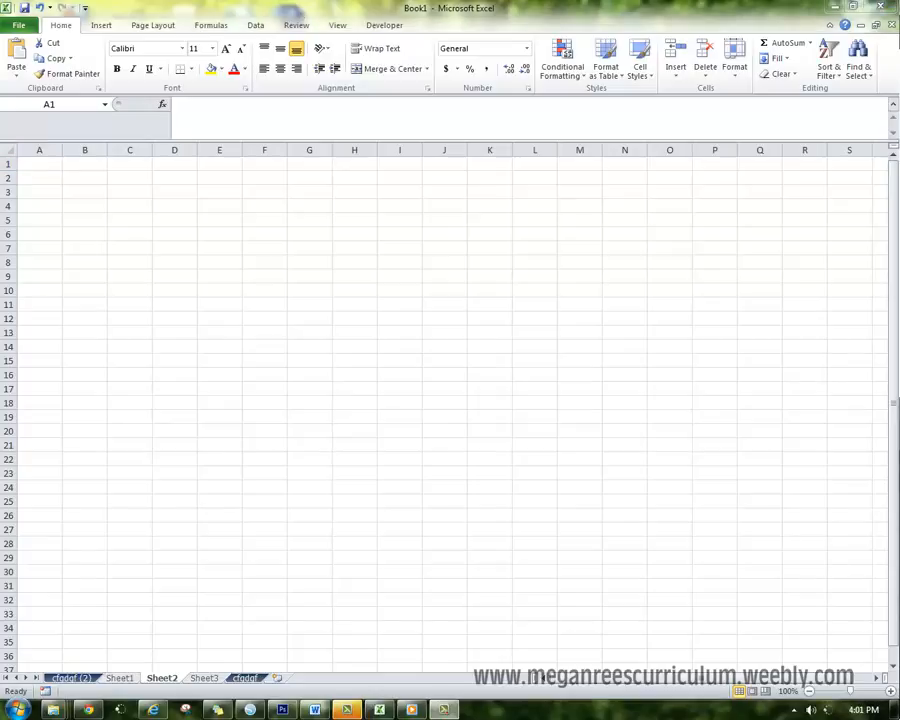